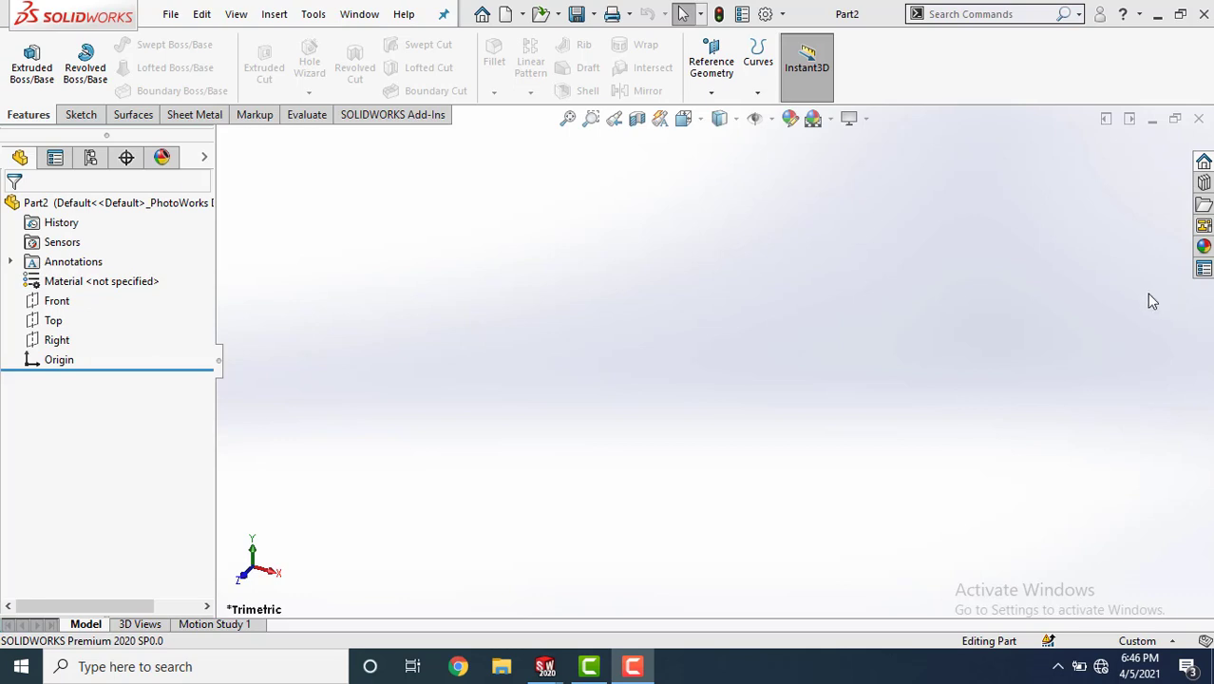
Sketch a center rectangle from the origin on the Front plane, about 185 mm wide and 110 mm high
left_click(56, 302)
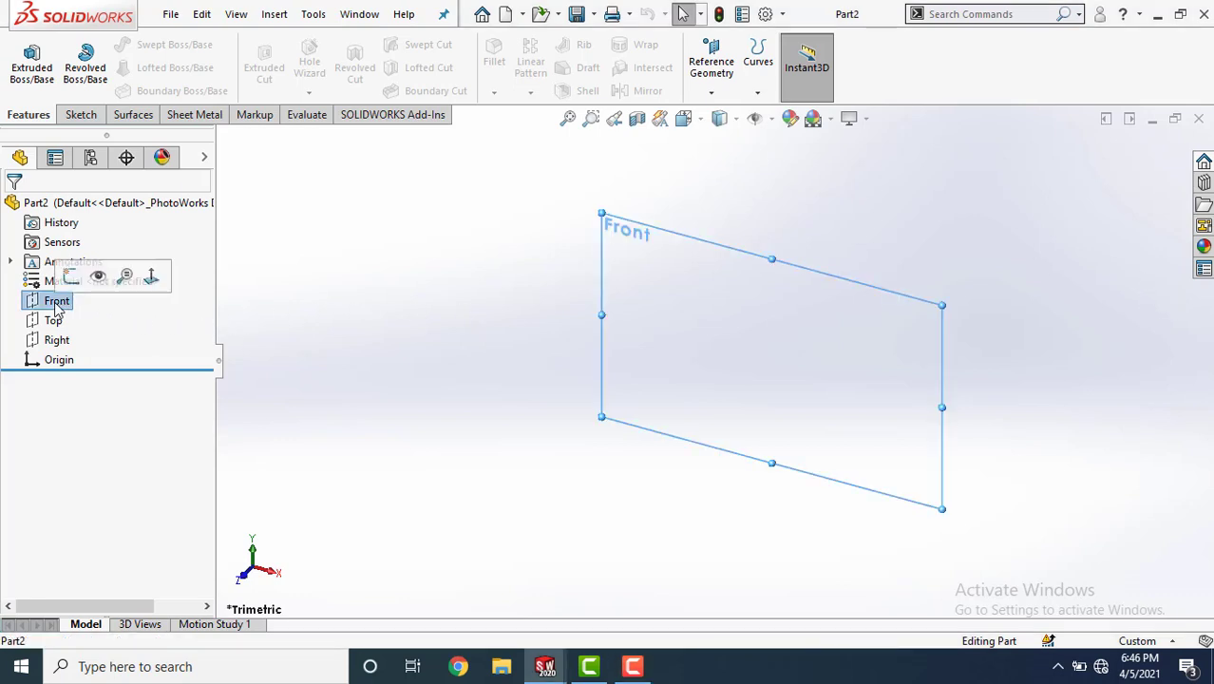
left_click(152, 276)
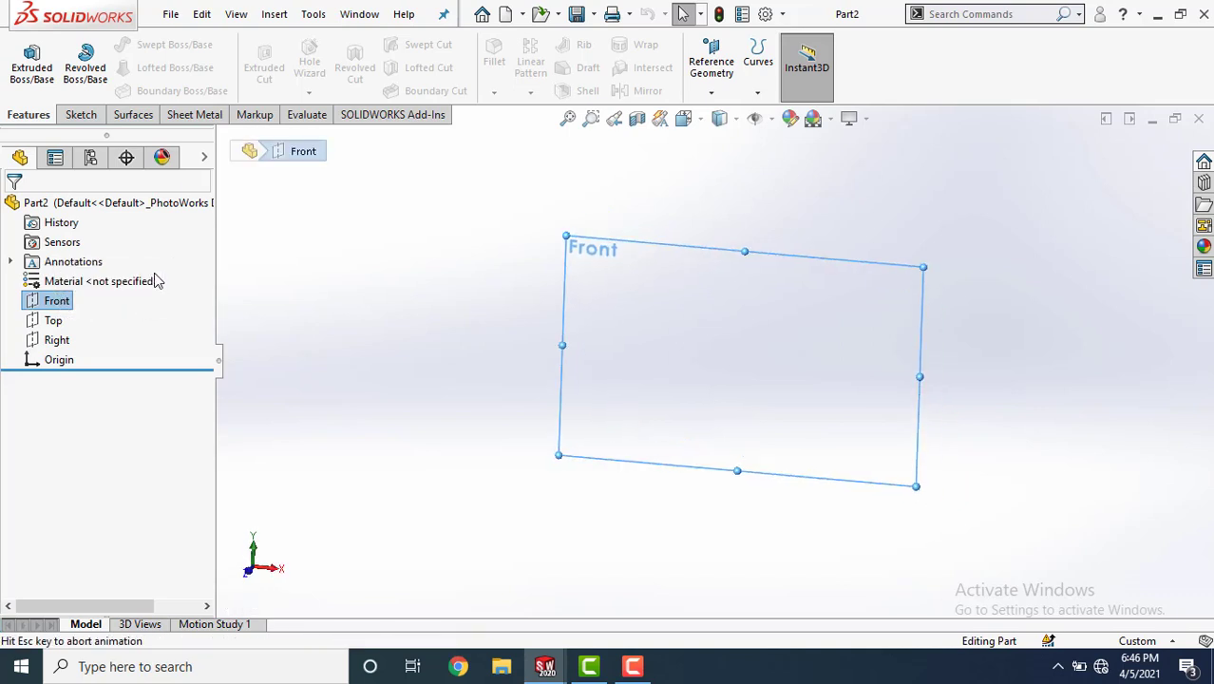
left_click(84, 115)
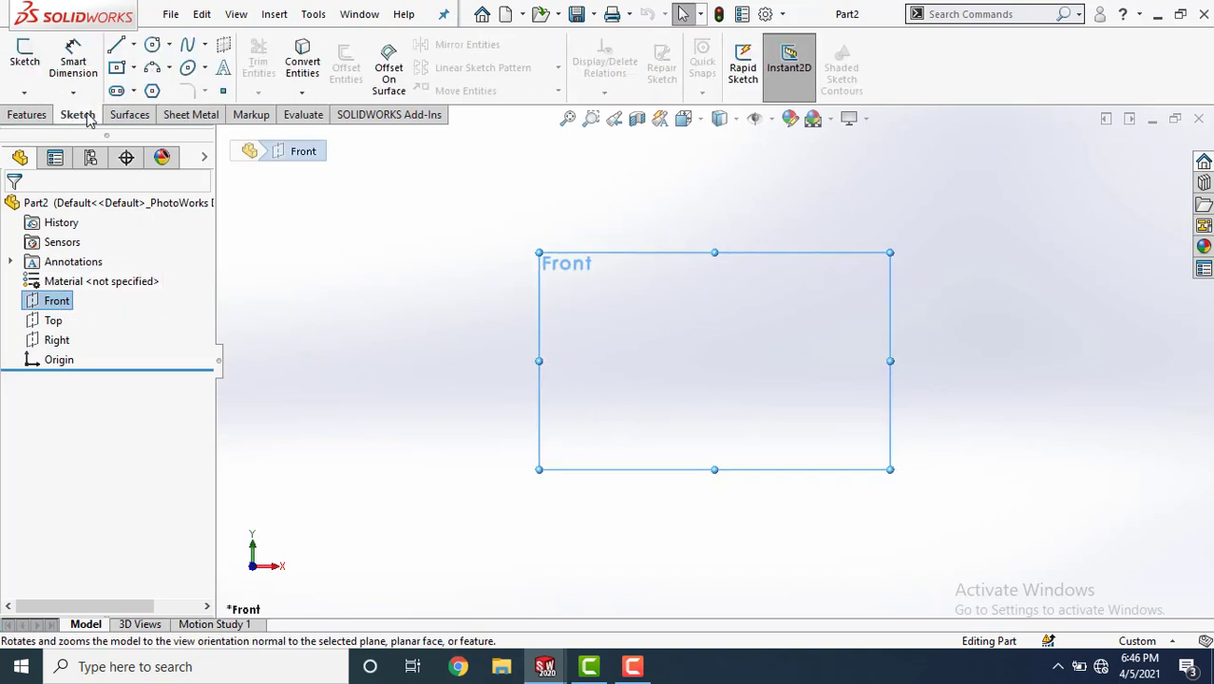
left_click(117, 73)
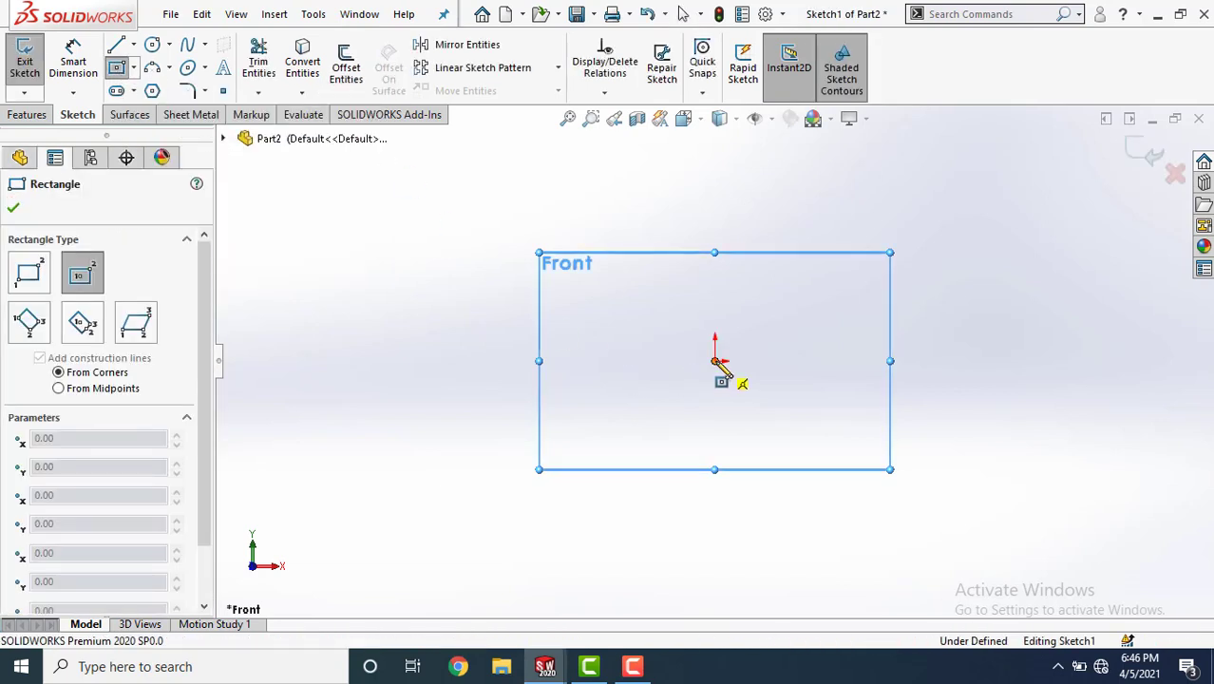
left_click(714, 361)
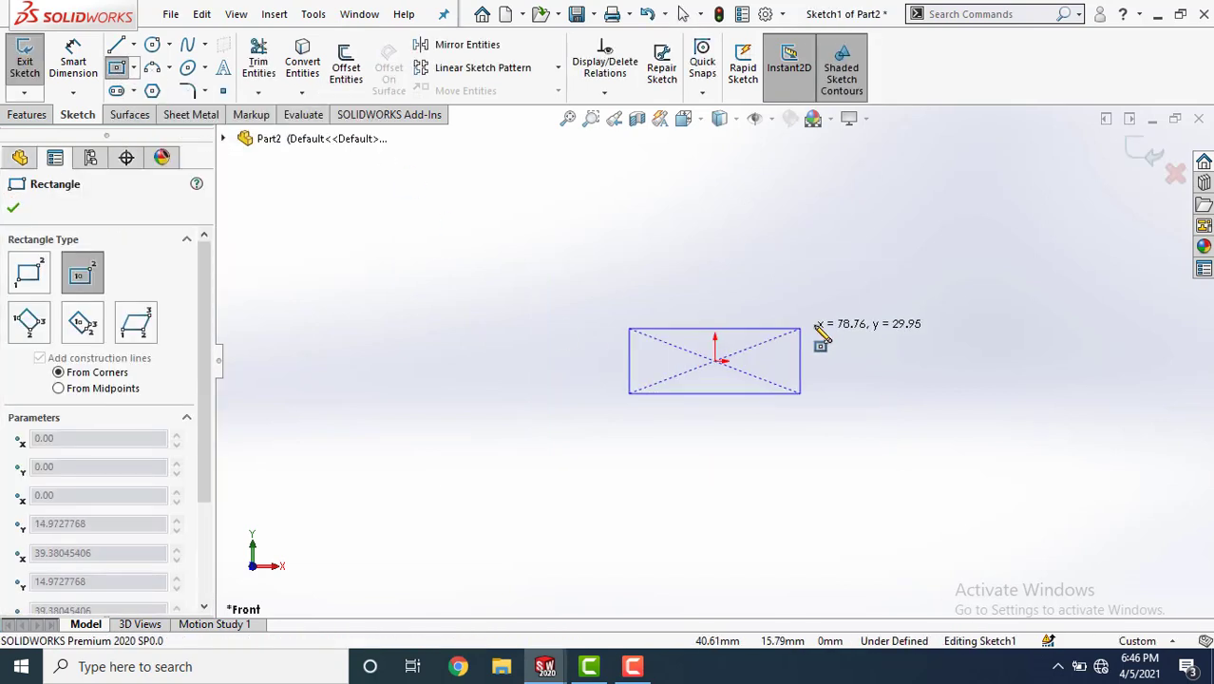
left_click(915, 251)
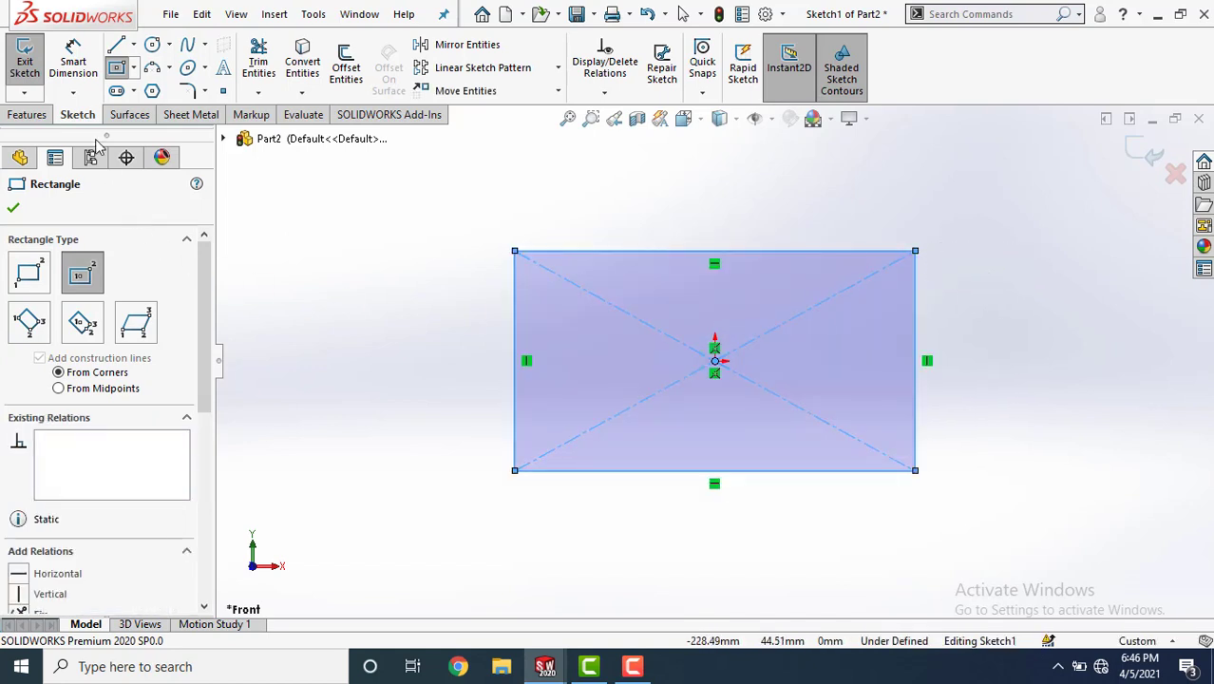
Dimension the rectangle's upper horizontal edge and set its length to 200 mm
left_click(78, 66)
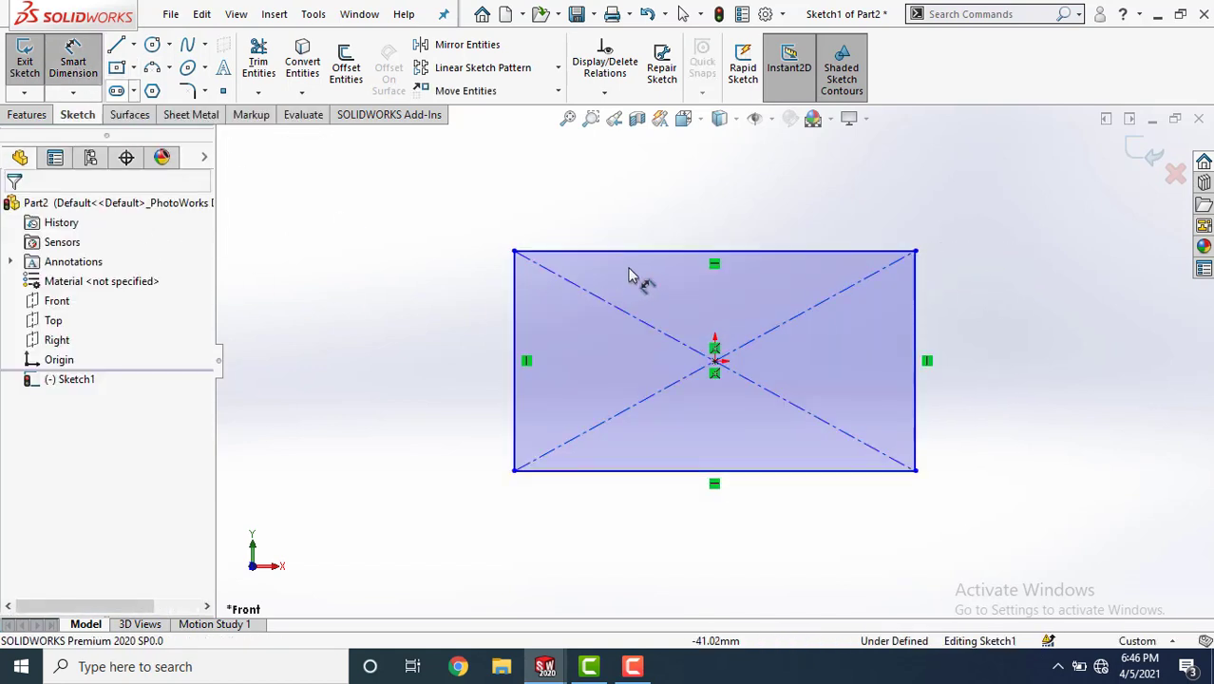
left_click(631, 235)
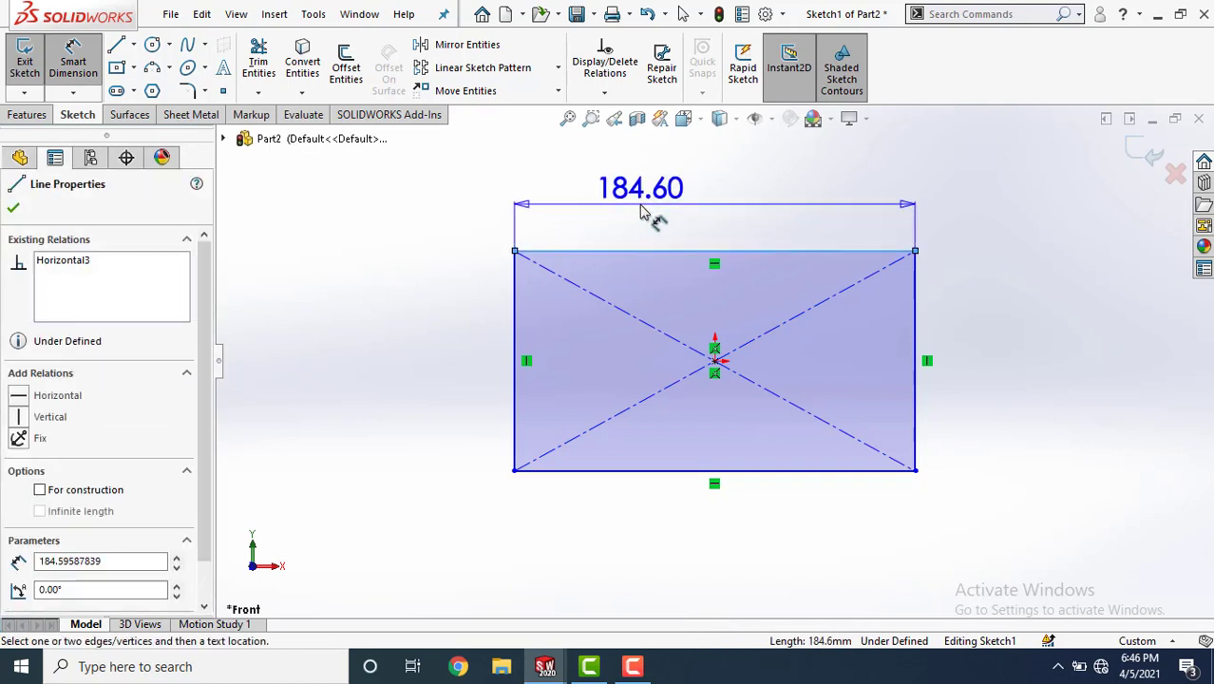
left_click(693, 214)
type("200")
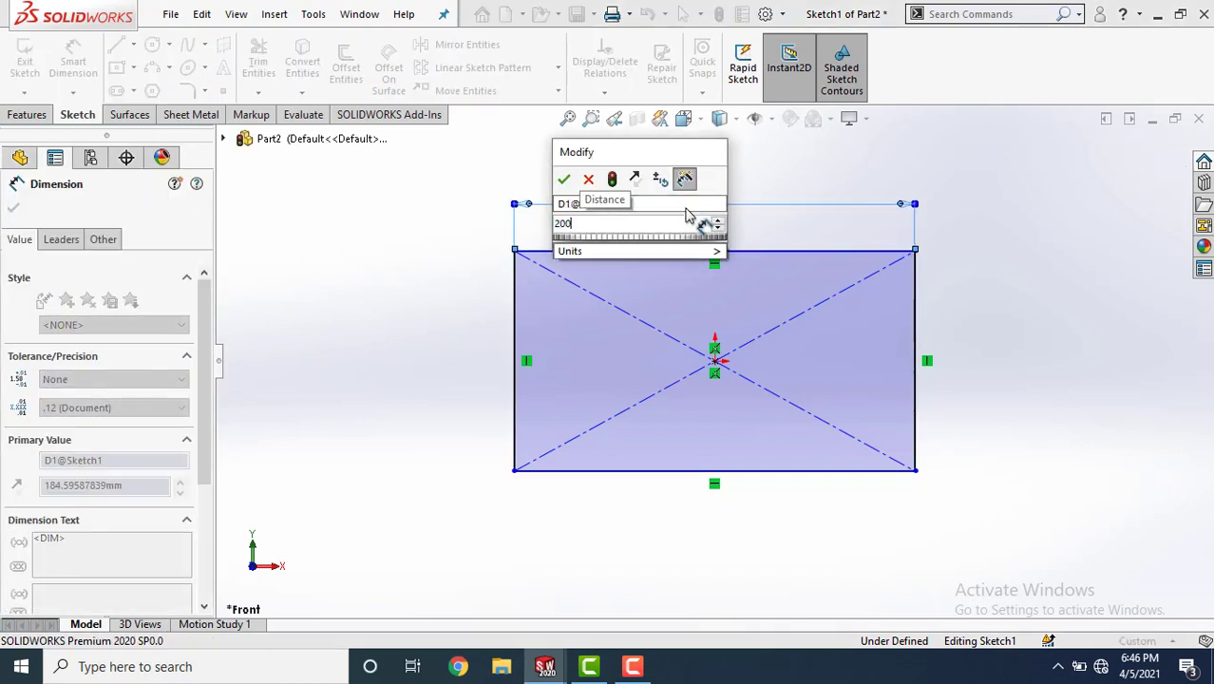
key("Return")
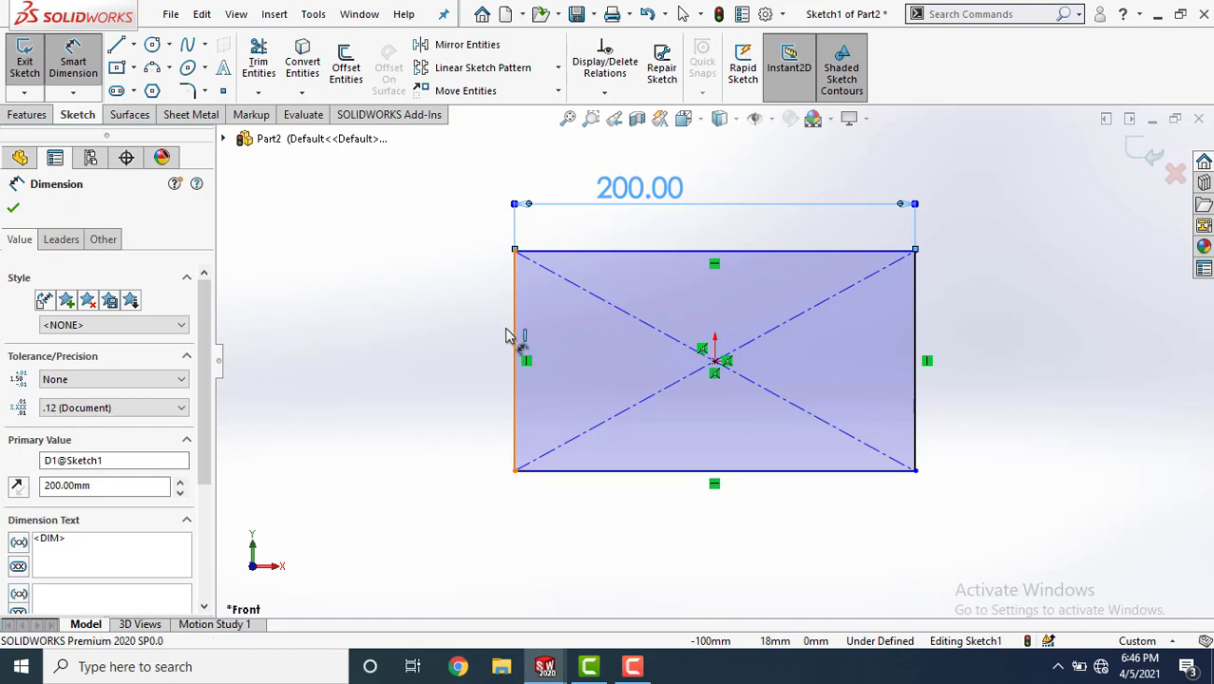
Dimension the rectangle's left vertical edge at 100 mm and finish dimensioning
left_click(512, 330)
left_click(478, 340)
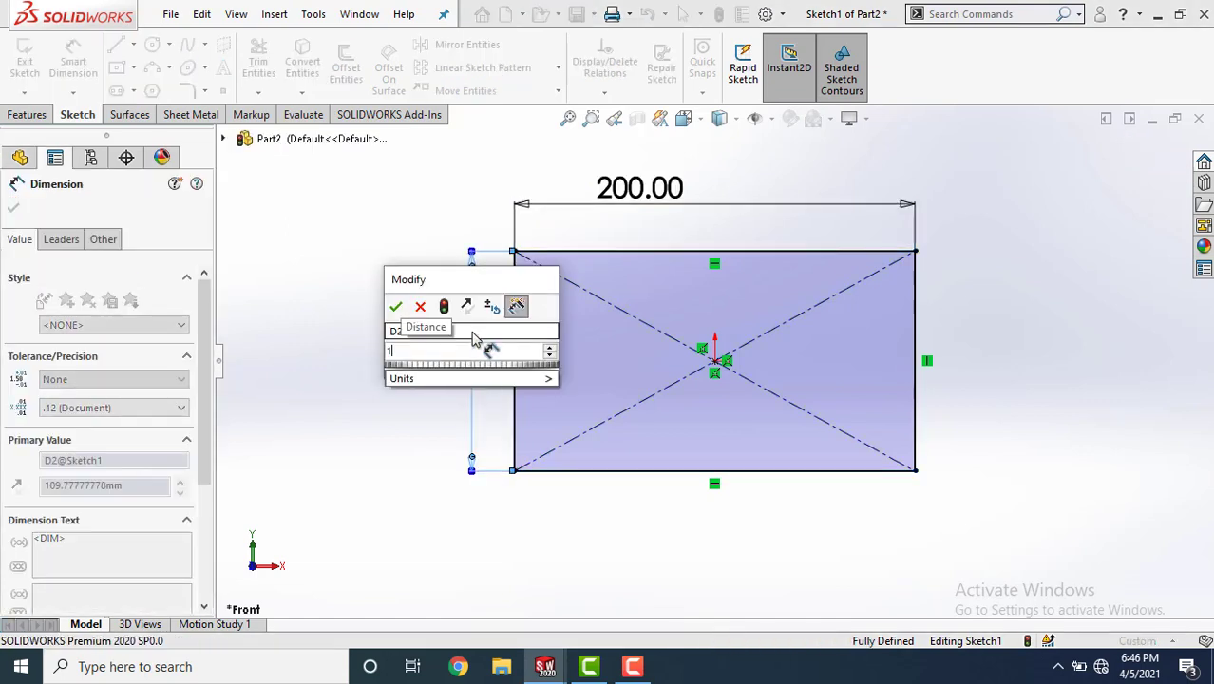
type("100")
key("Return")
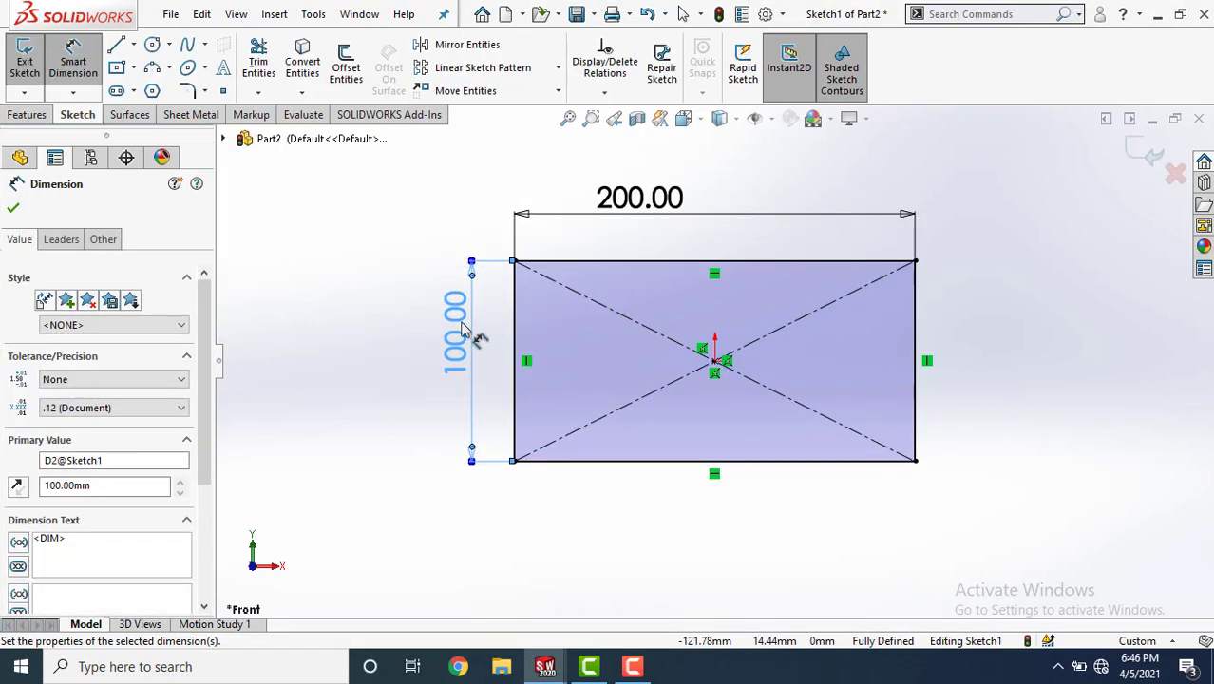
scroll(467, 333, "up", 1)
left_click(14, 209)
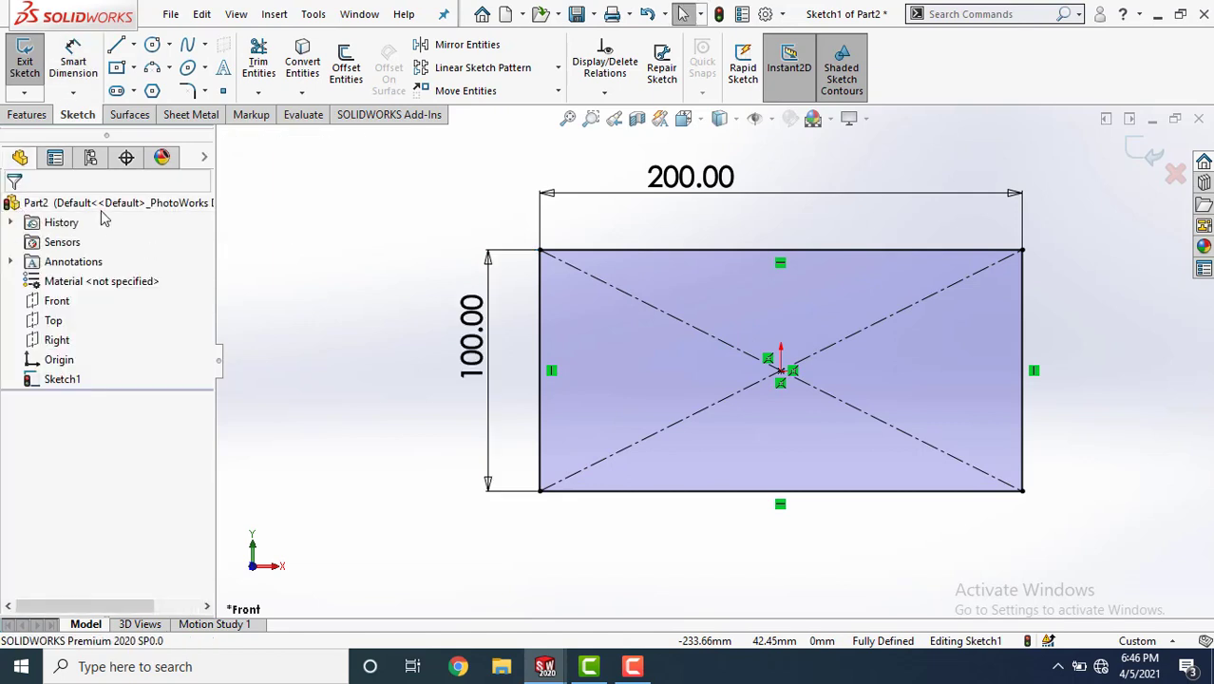
Start a Boss-Extrude of the rectangle from the sketch plane with a Blind depth of 30 mm
left_click(28, 115)
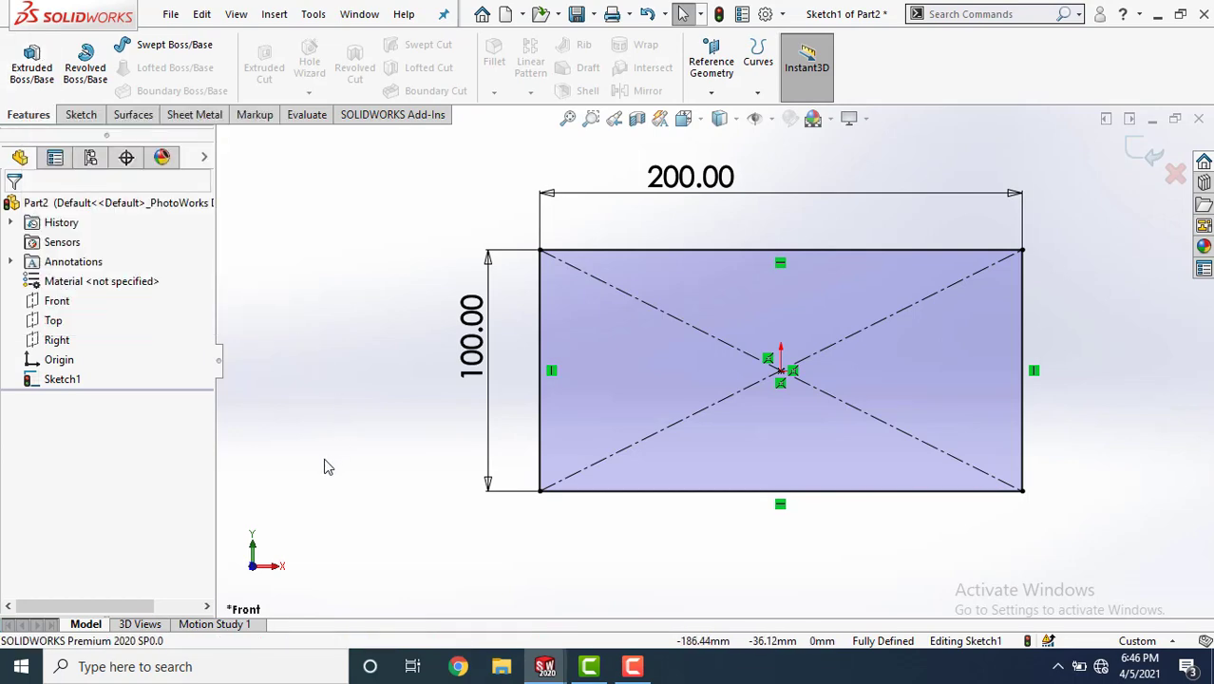
left_click(37, 83)
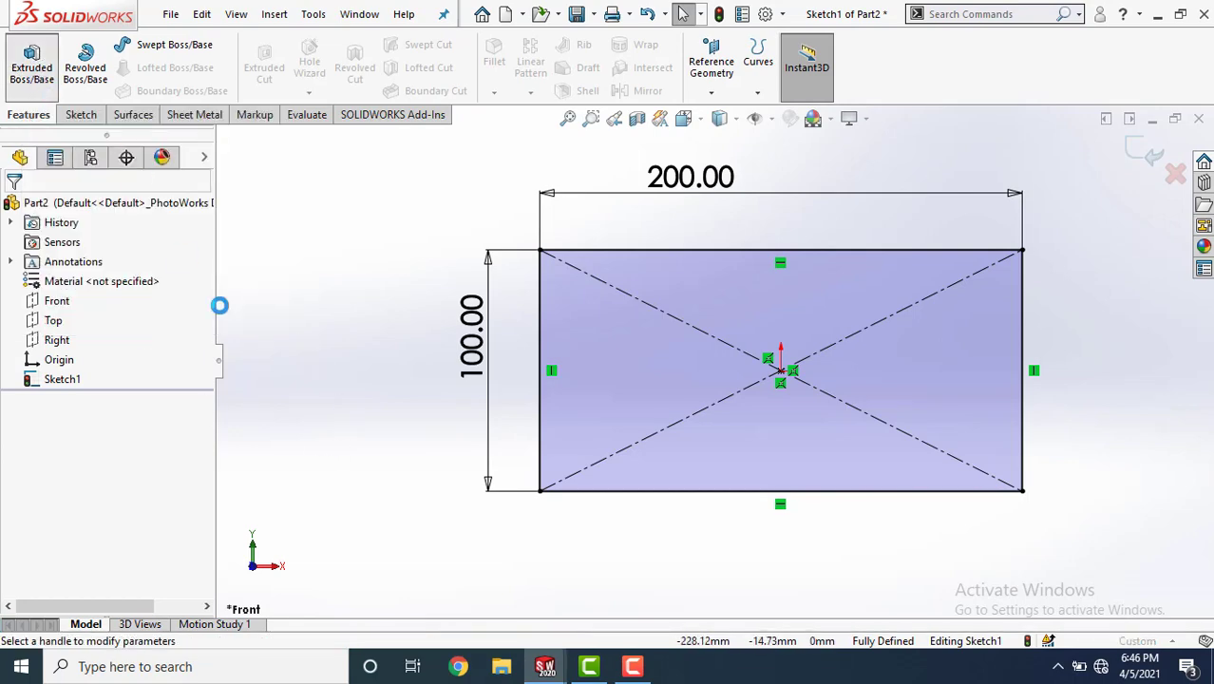
middle_click_drag(537, 534, 775, 447)
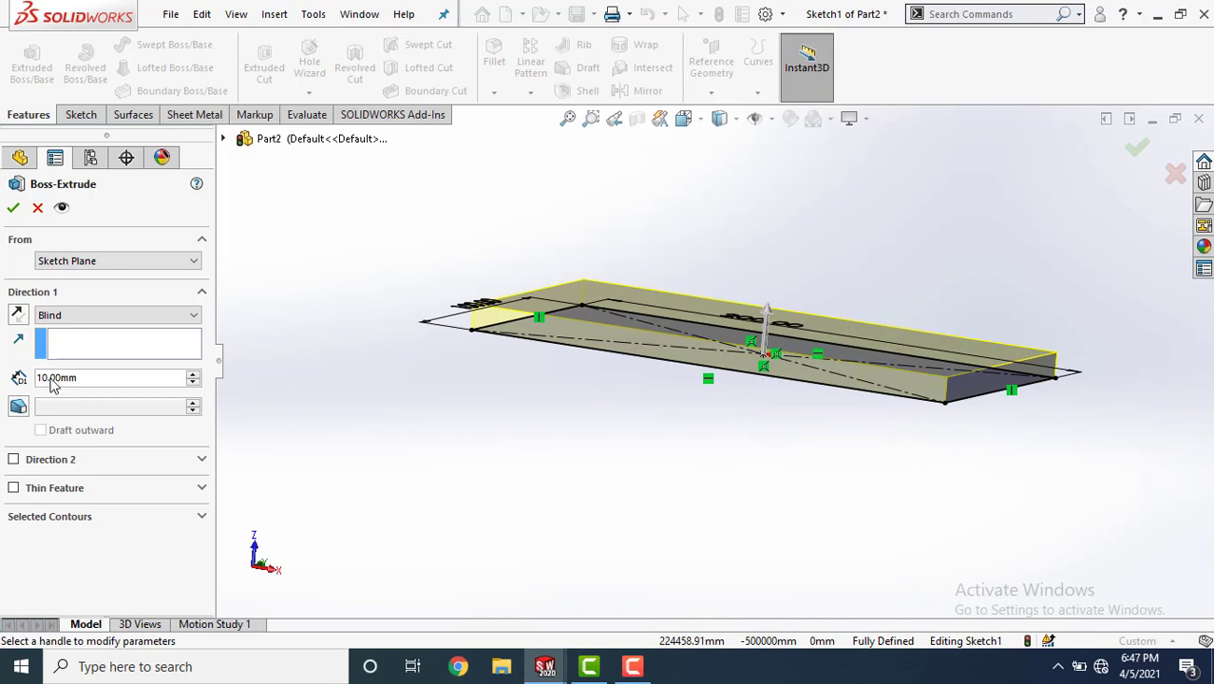
left_click(193, 374)
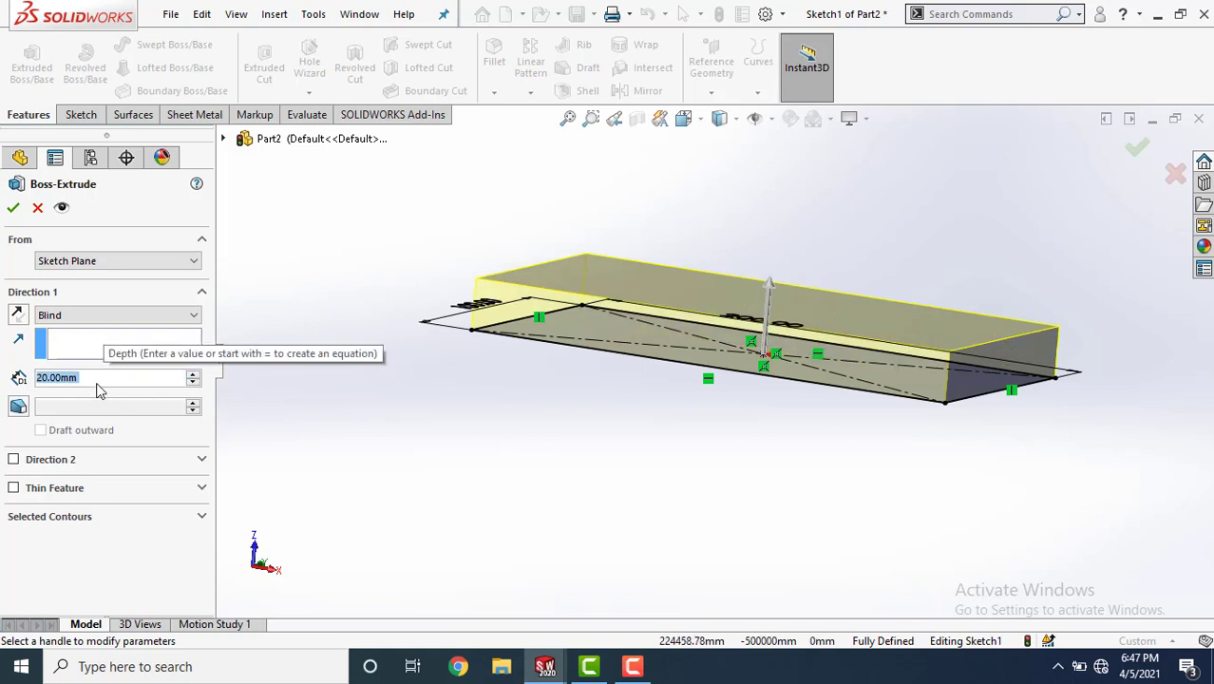
type("30")
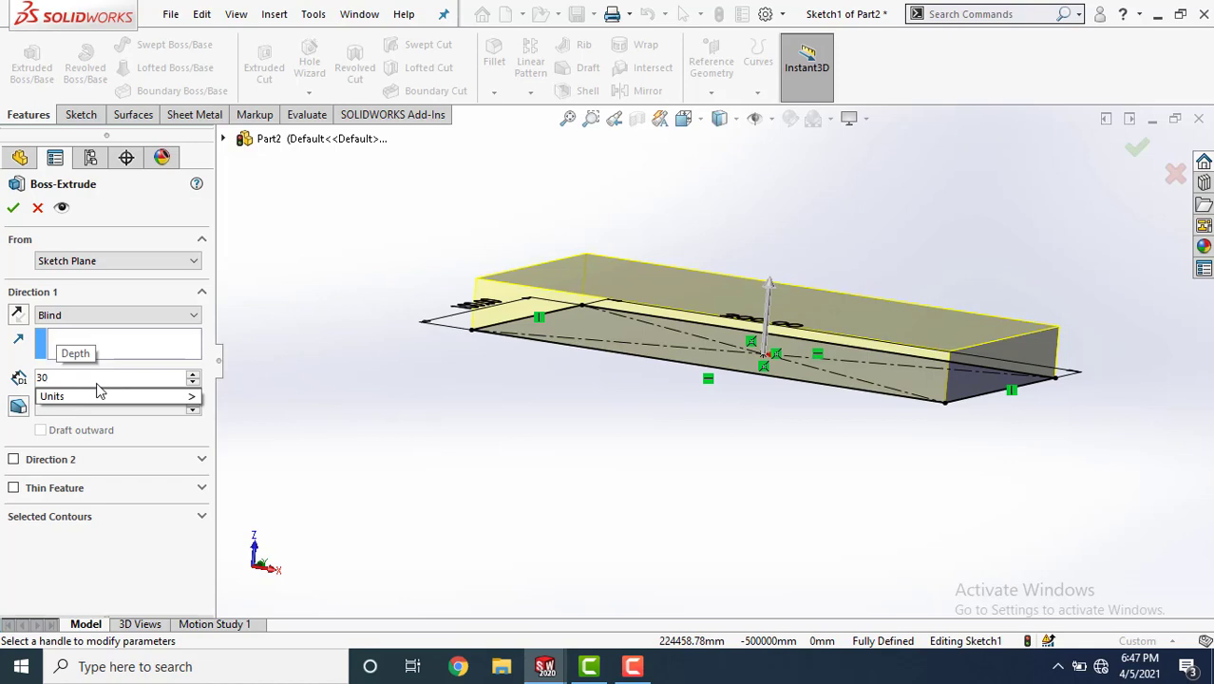
key("Return")
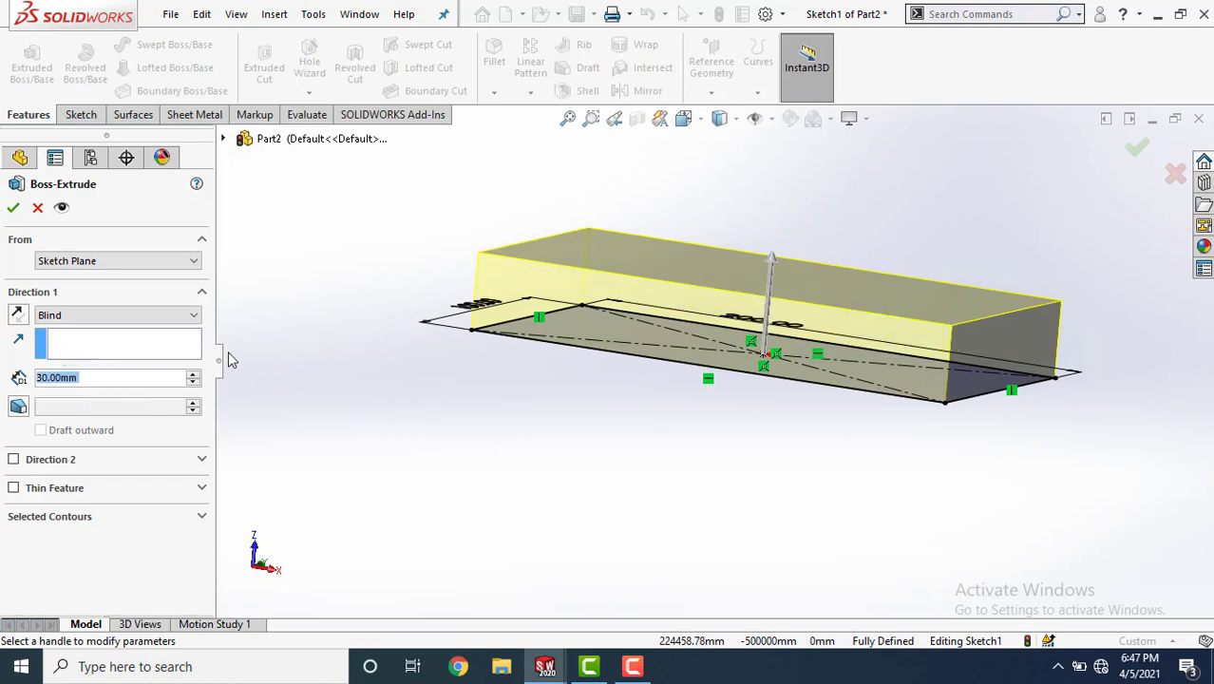
mouse_move(436, 450)
middle_mouse_down()
mouse_move(417, 461)
mouse_move(446, 431)
mouse_move(443, 460)
middle_mouse_up()
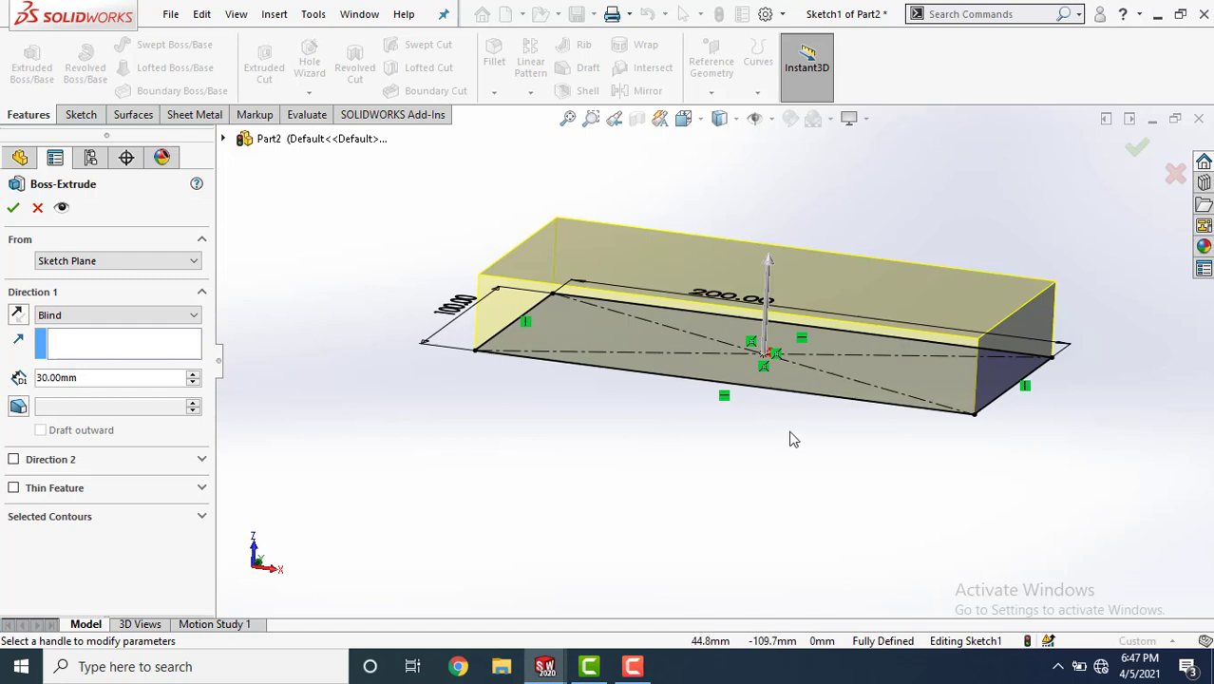
middle_click_drag(794, 445, 796, 434)
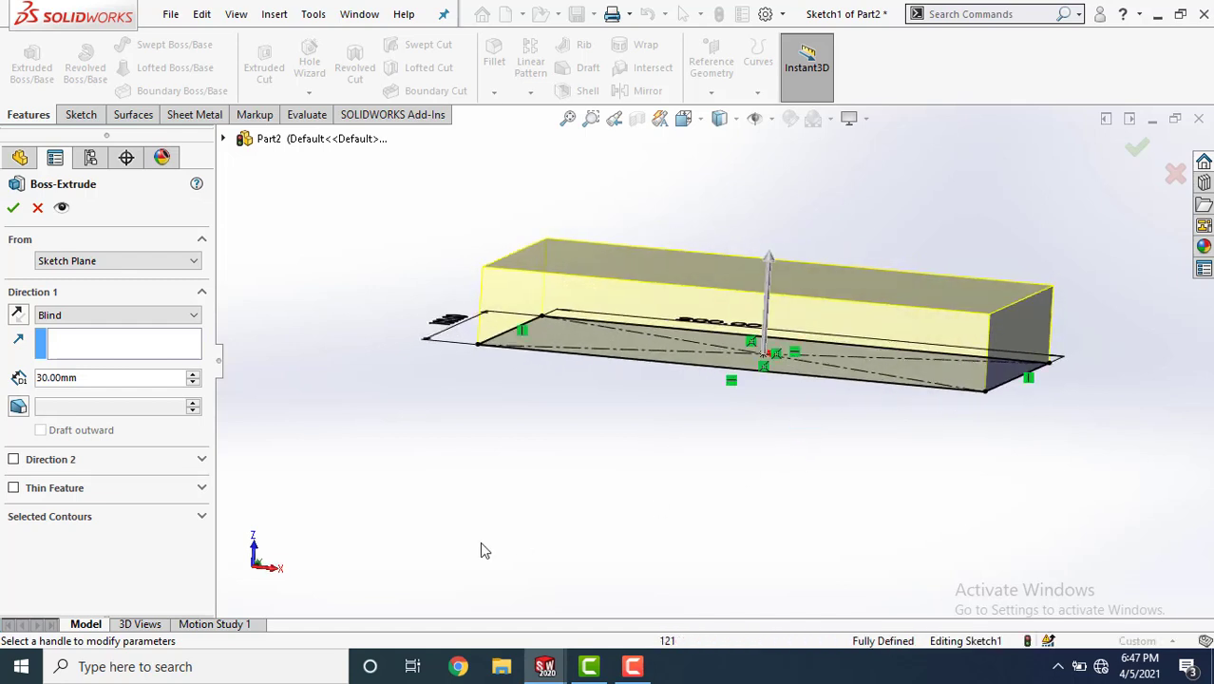
Enable draft on the extrusion's first direction and set the draft angle to 25 degrees
left_click(21, 407)
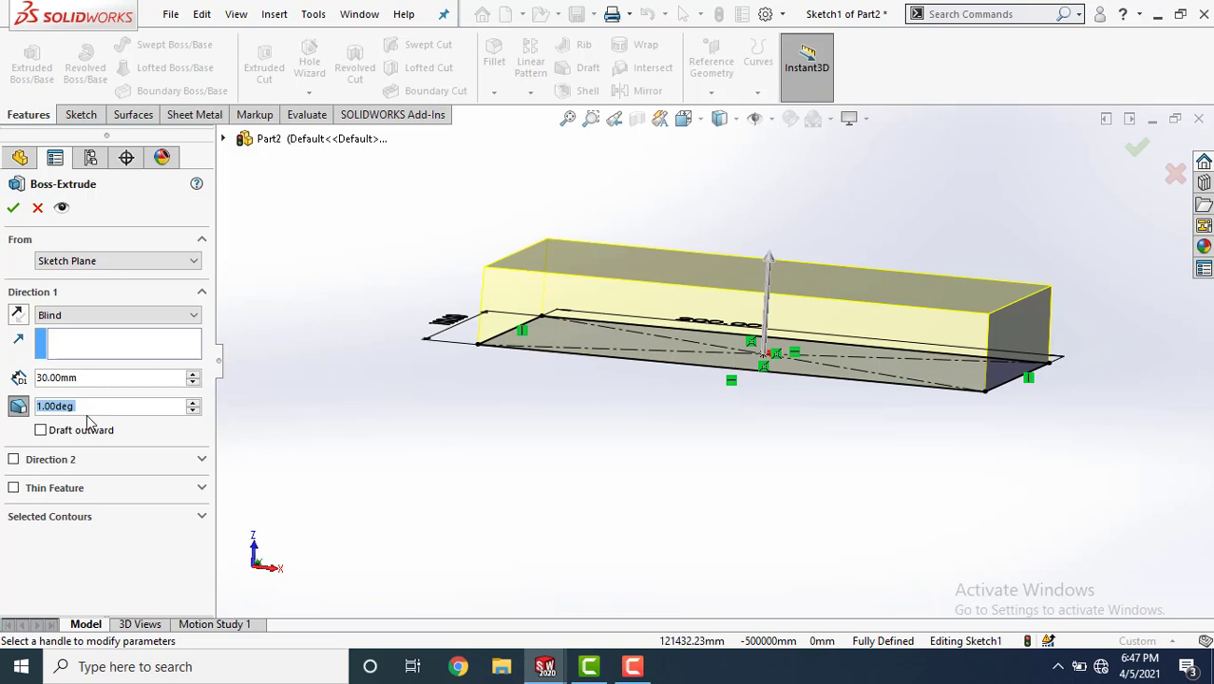
type("25")
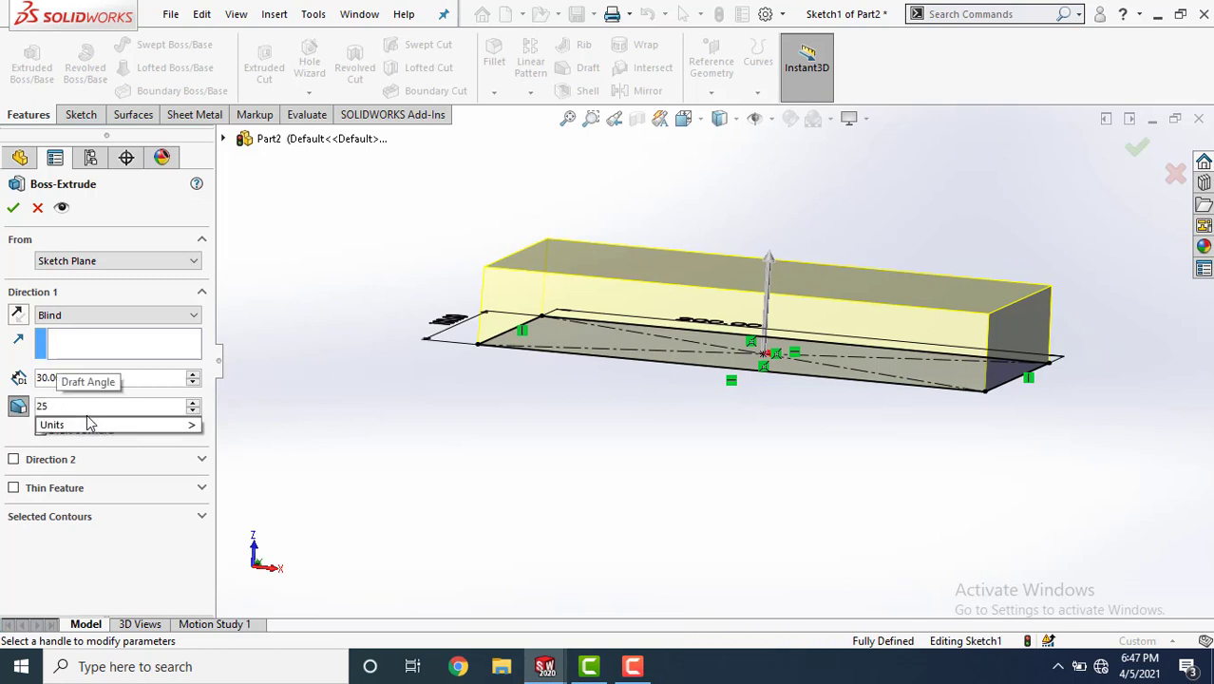
key("Return")
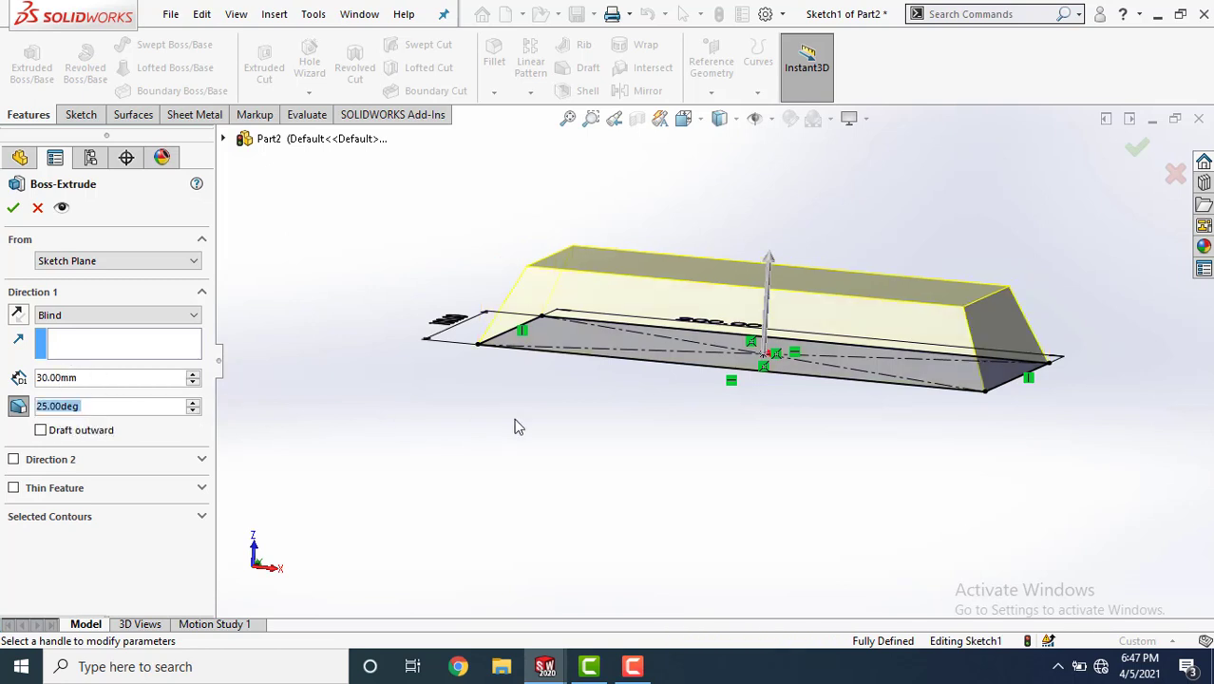
mouse_move(598, 470)
middle_mouse_down()
mouse_move(588, 413)
mouse_move(577, 467)
mouse_move(645, 474)
mouse_move(671, 461)
mouse_move(690, 431)
mouse_move(699, 439)
mouse_move(680, 415)
mouse_move(663, 428)
mouse_move(724, 444)
mouse_move(702, 447)
mouse_move(724, 430)
mouse_move(707, 436)
middle_mouse_up()
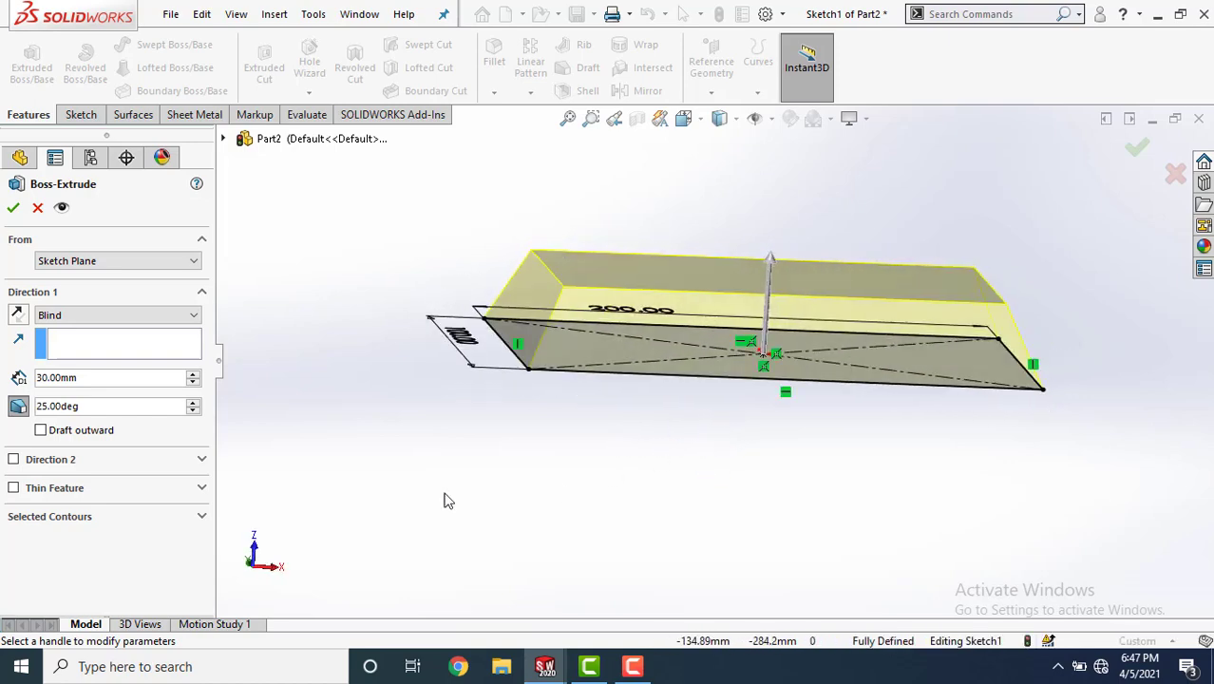
Make the draft slope outward and complete the extruded block
left_click(41, 431)
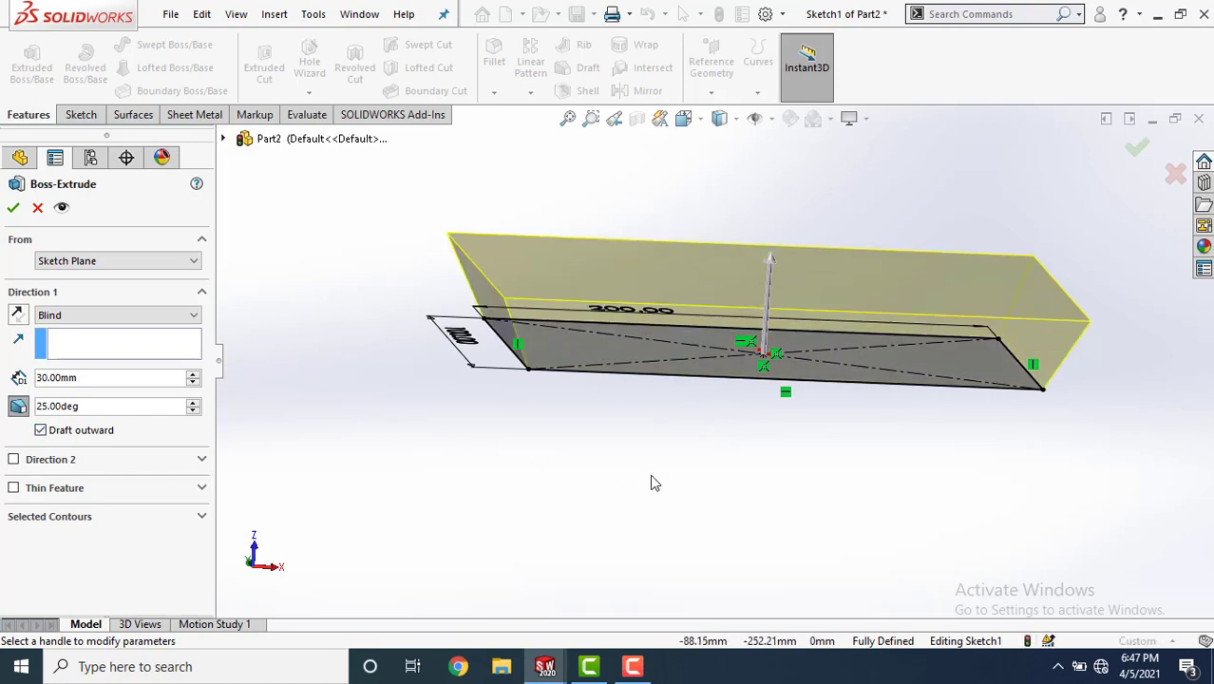
middle_click_drag(651, 483, 620, 456)
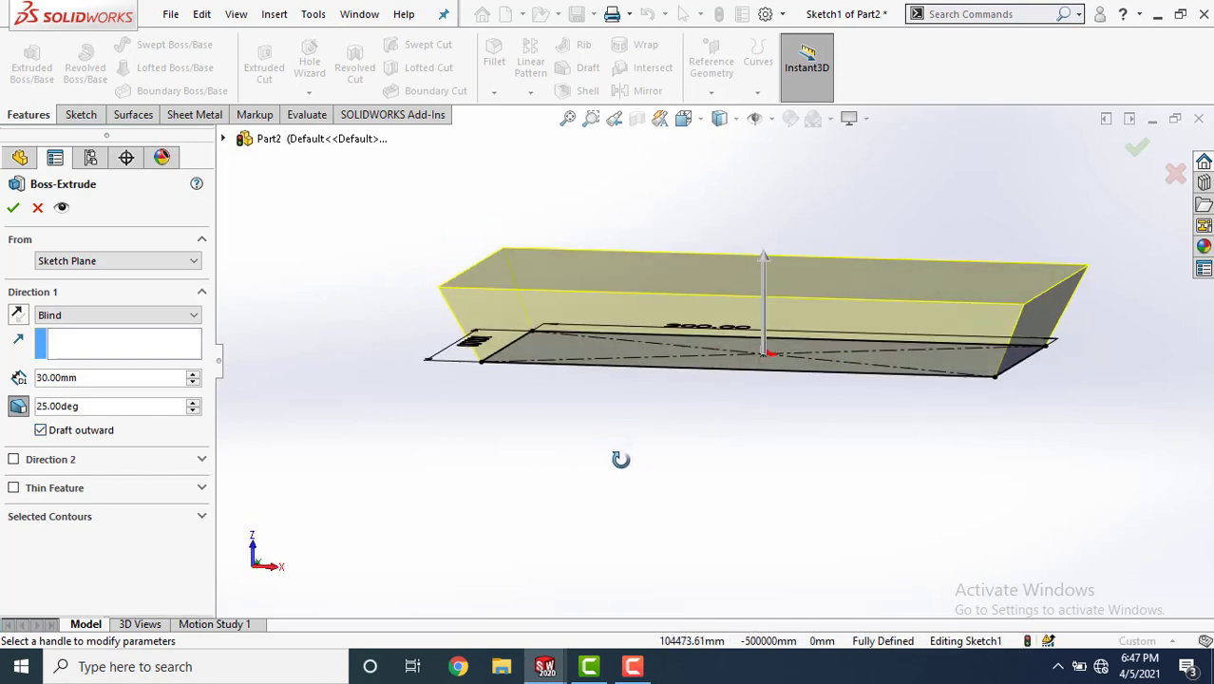
left_click(14, 207)
middle_click_drag(563, 471, 546, 504)
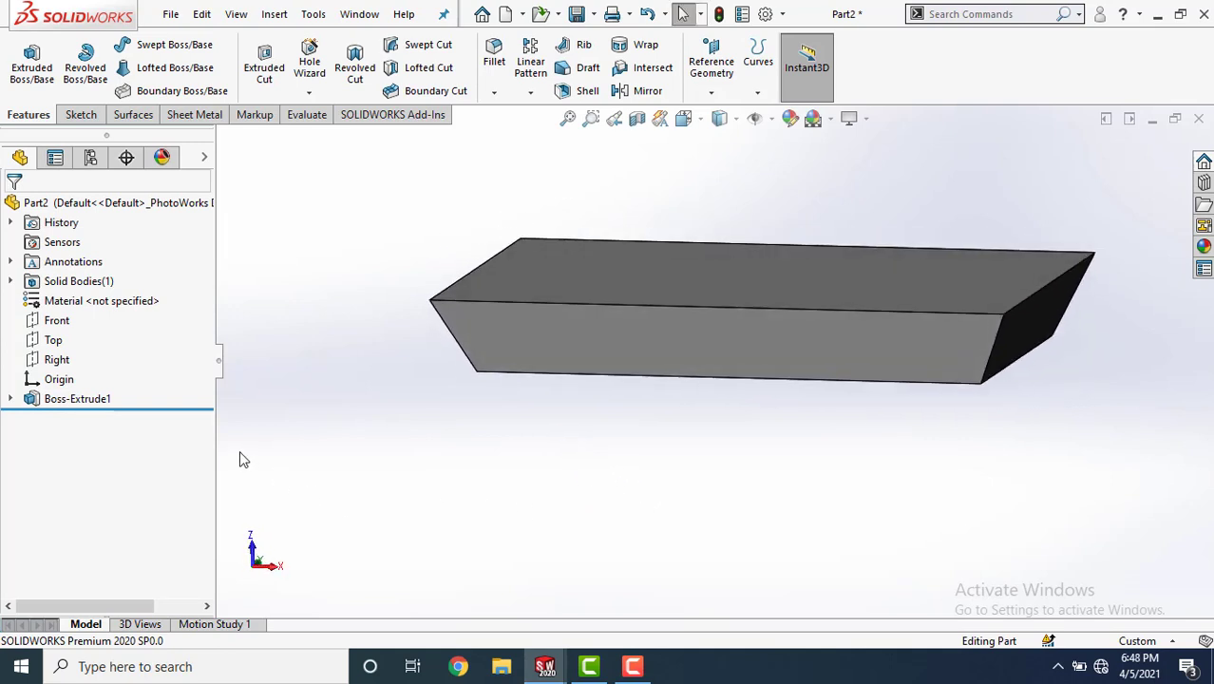
Reopen the drafted block's extrude feature for editing and add a second Blind extrusion direction below the sketch plane
left_click(84, 405)
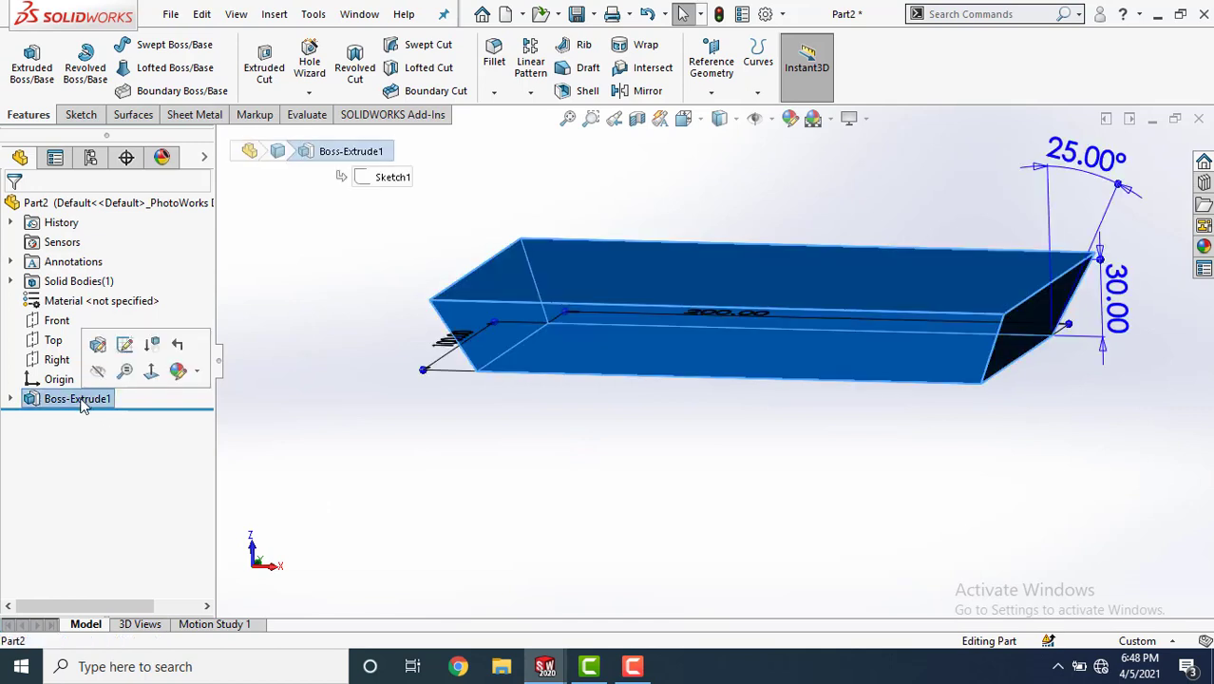
right_click(90, 404)
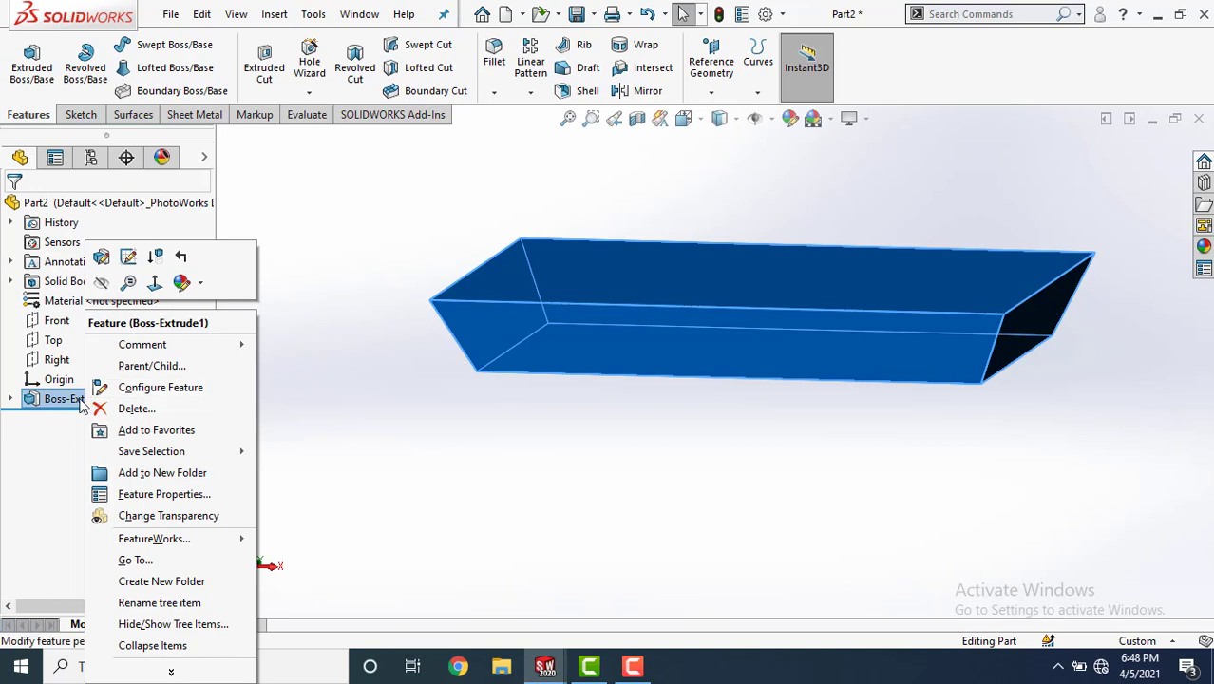
left_click(101, 257)
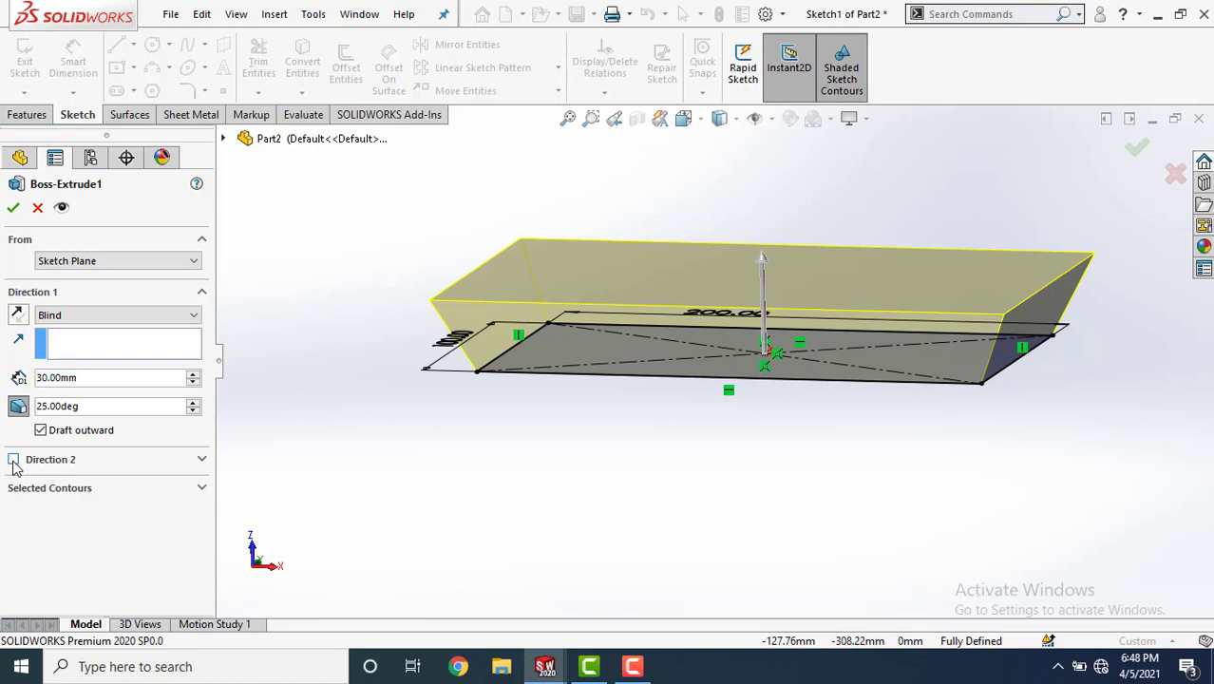
left_click(13, 460)
mouse_move(582, 526)
middle_mouse_down()
mouse_move(566, 491)
mouse_move(572, 509)
middle_mouse_up()
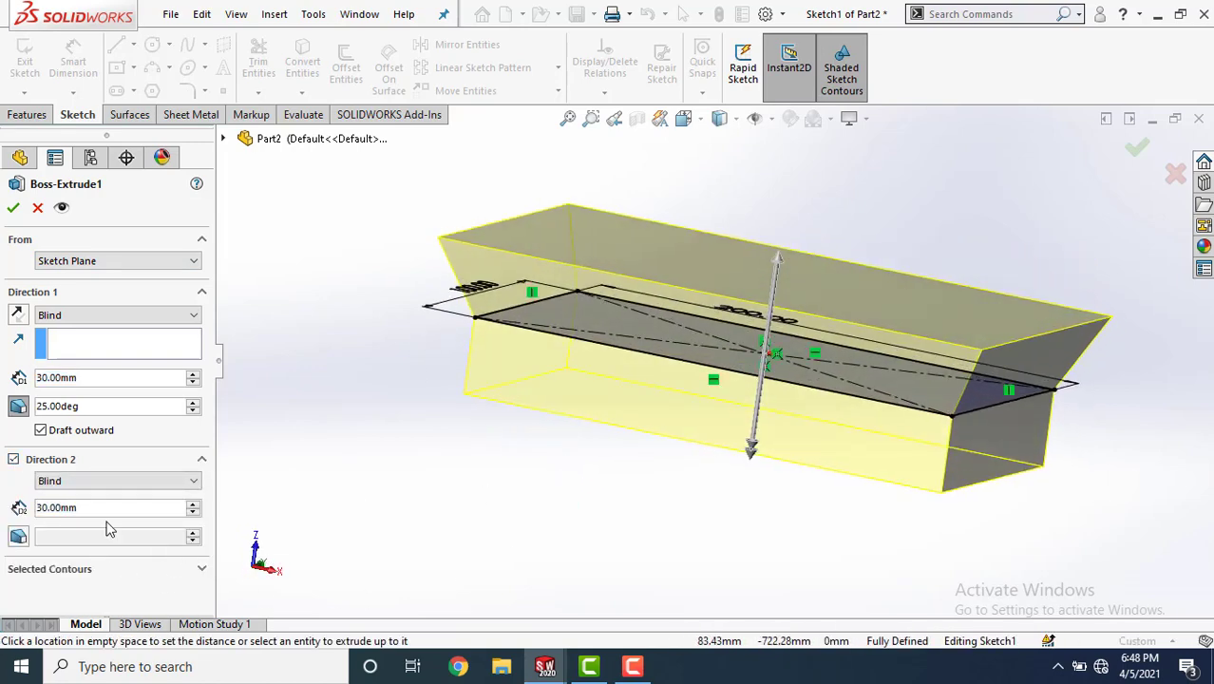
mouse_move(494, 506)
middle_mouse_down()
mouse_move(545, 497)
mouse_move(544, 475)
mouse_move(514, 480)
middle_mouse_up()
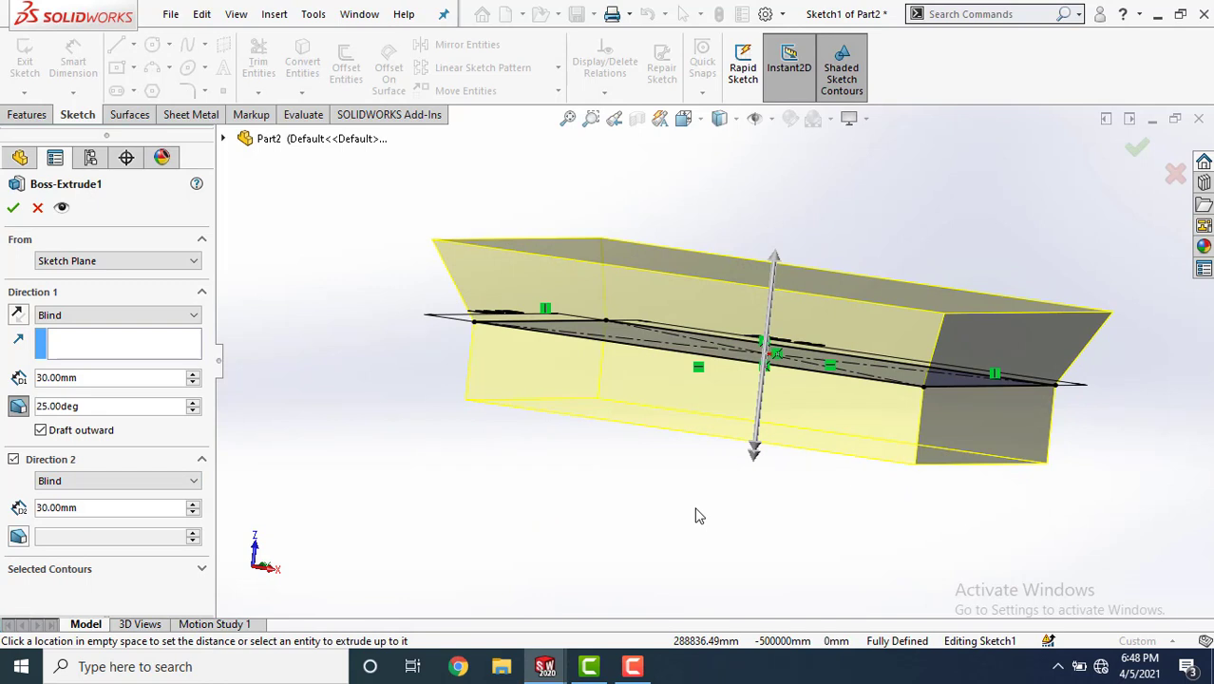
middle_click_drag(698, 516, 695, 514)
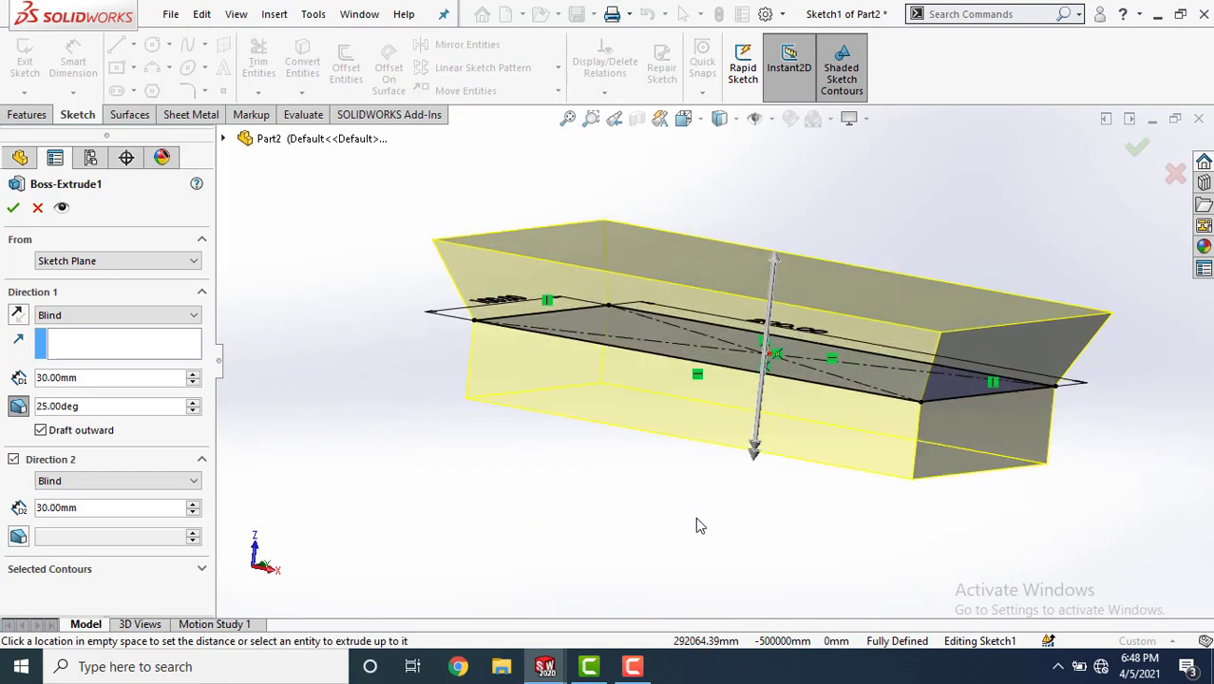
Set the second direction's Blind depth to 20 mm
left_click(65, 509)
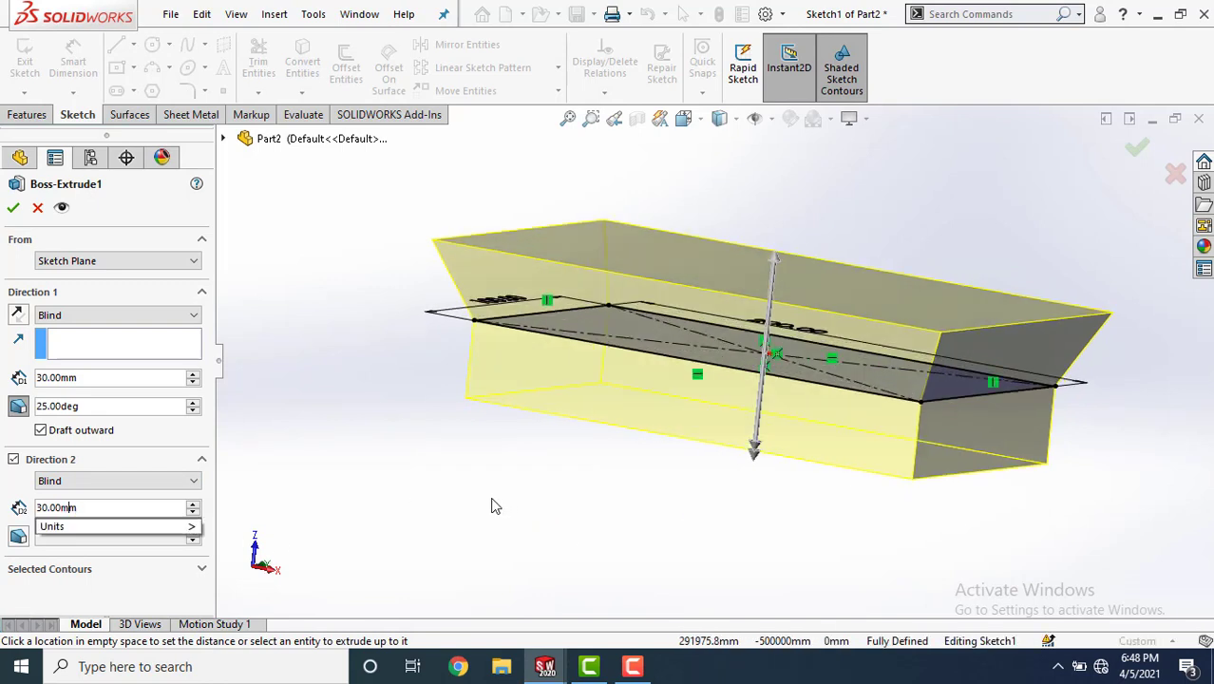
left_click(196, 512)
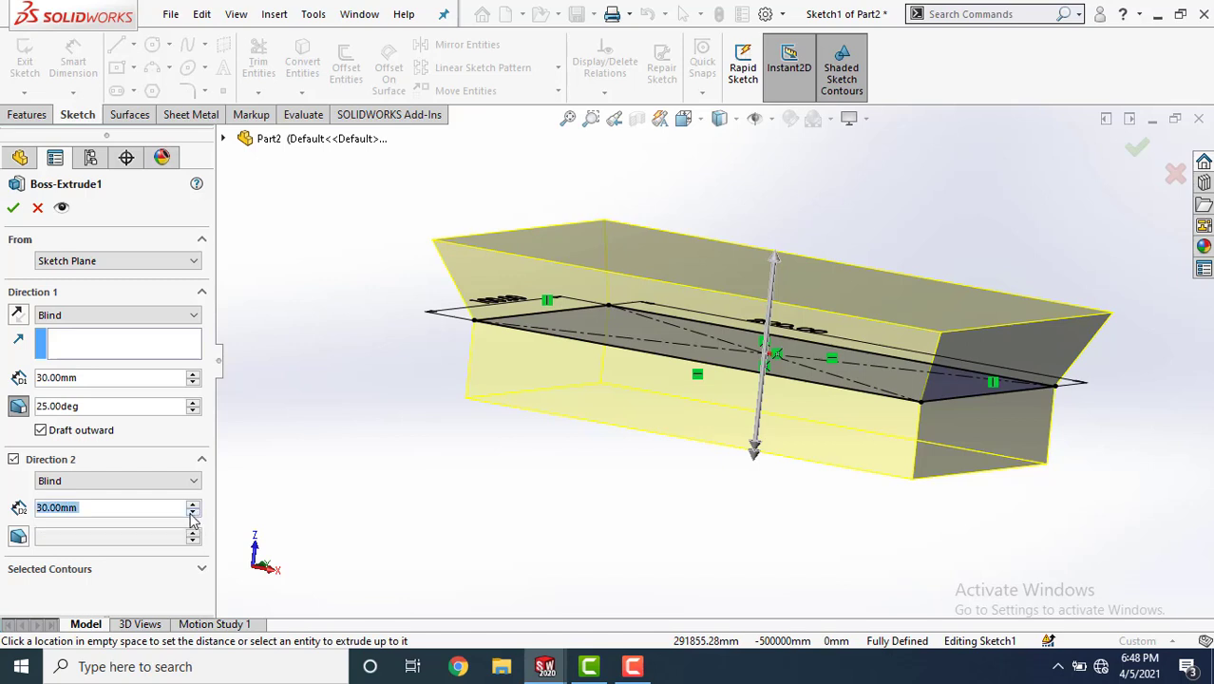
left_click(193, 513)
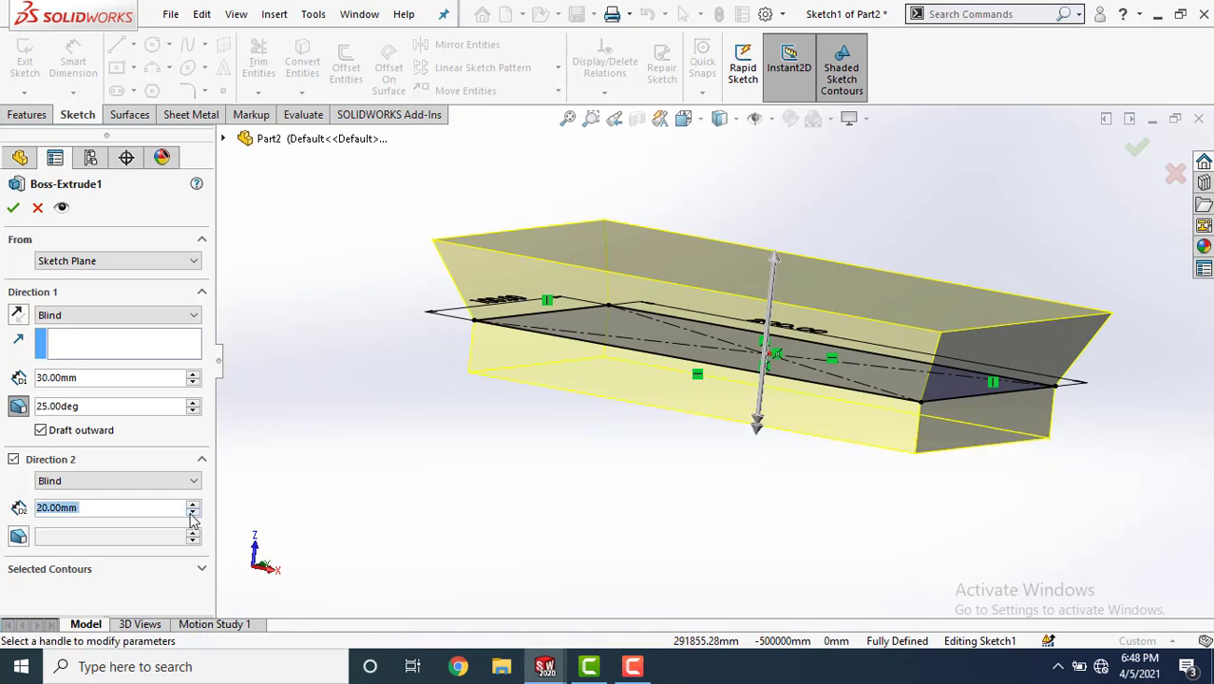
Apply a 15-degree outward draft to the second direction and complete the edited block
left_click(19, 537)
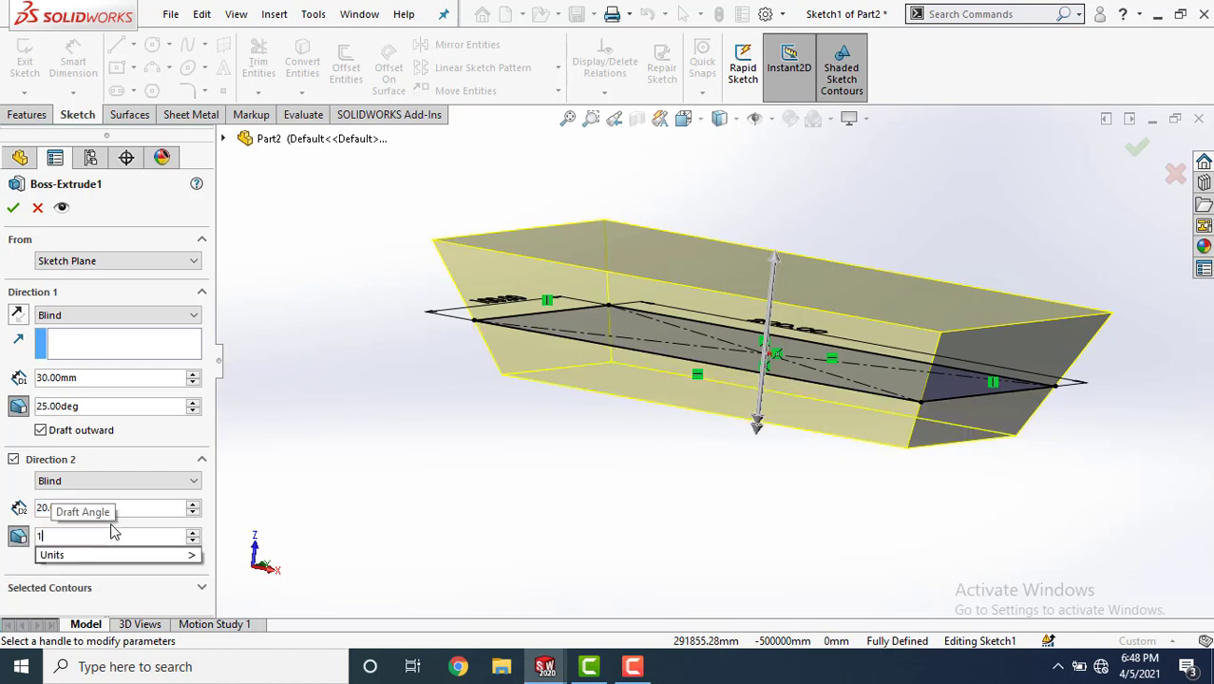
scroll(113, 533, "down", 1)
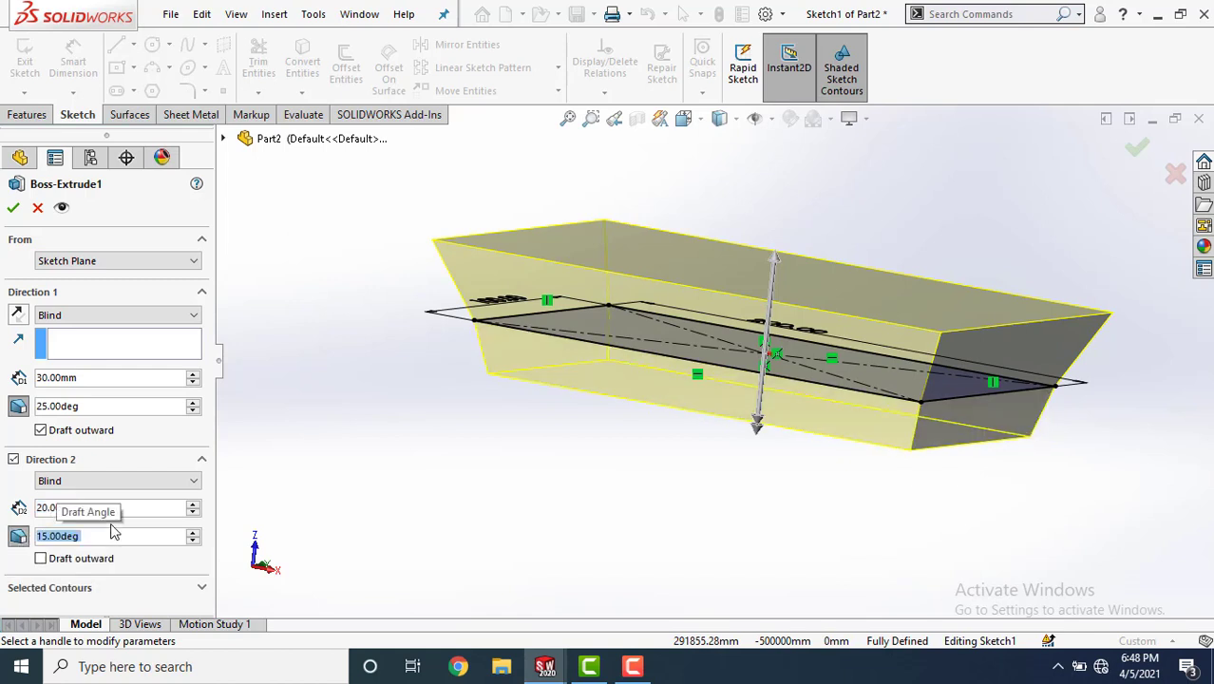
left_click(41, 558)
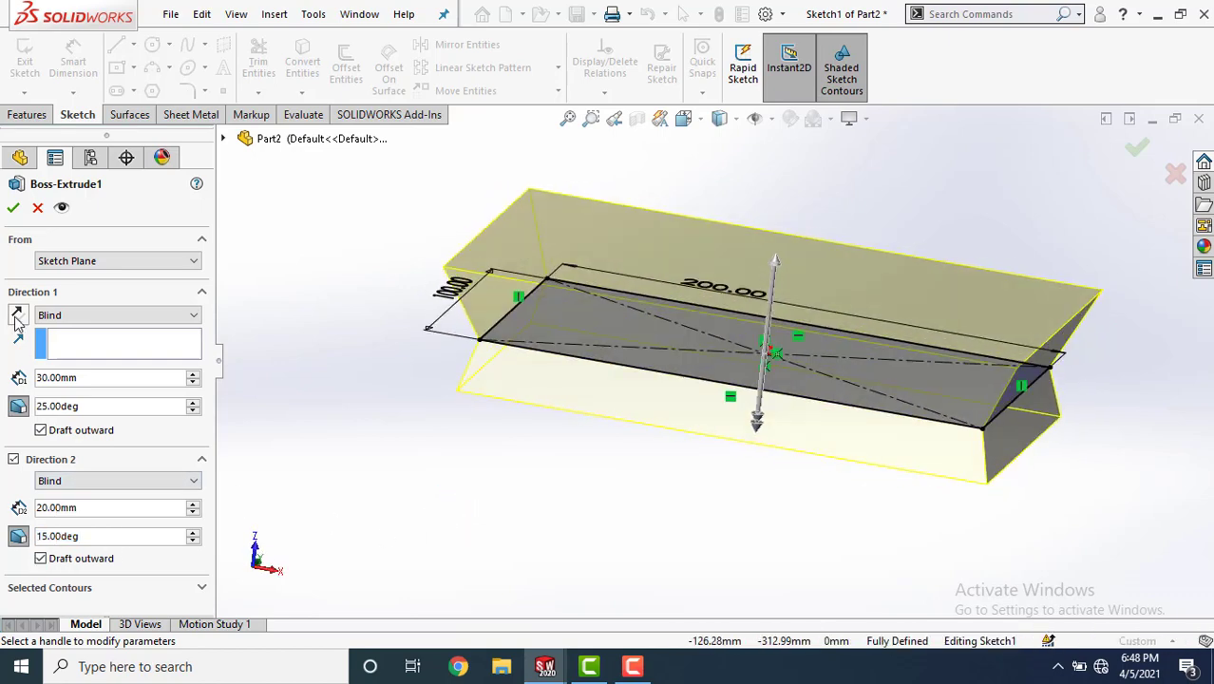
left_click(13, 207)
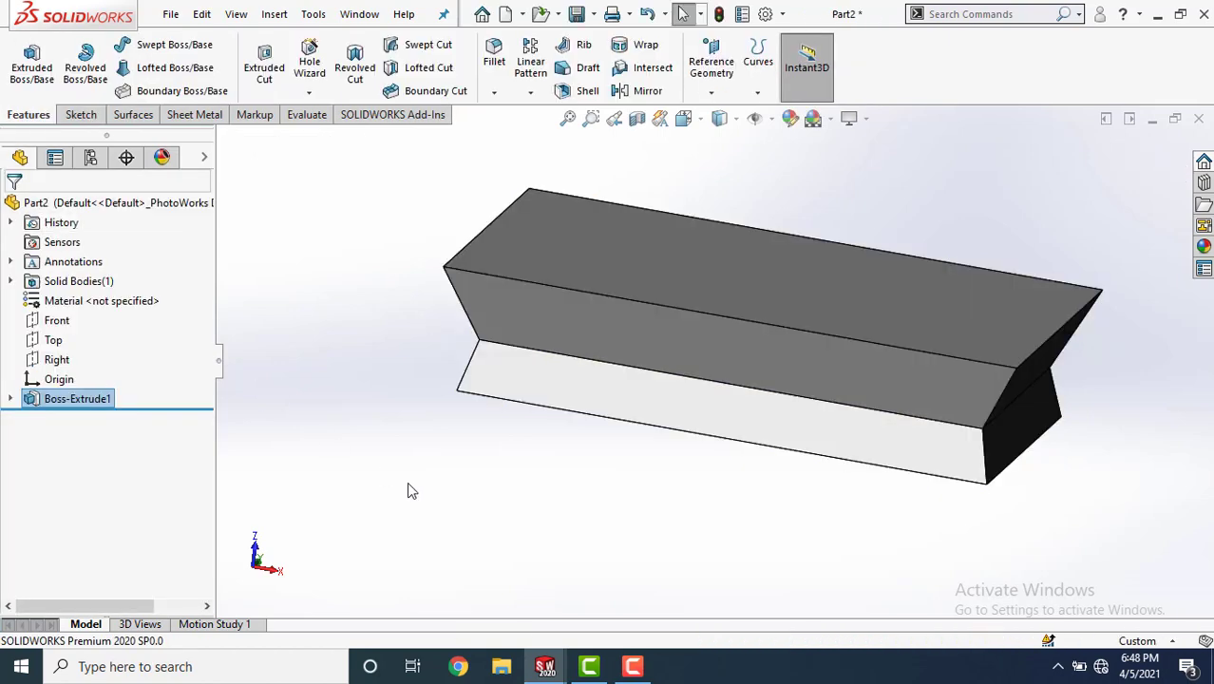
middle_click_drag(536, 495, 505, 518)
Delete the two-direction extrude feature while keeping its rectangle sketch
left_click(77, 399)
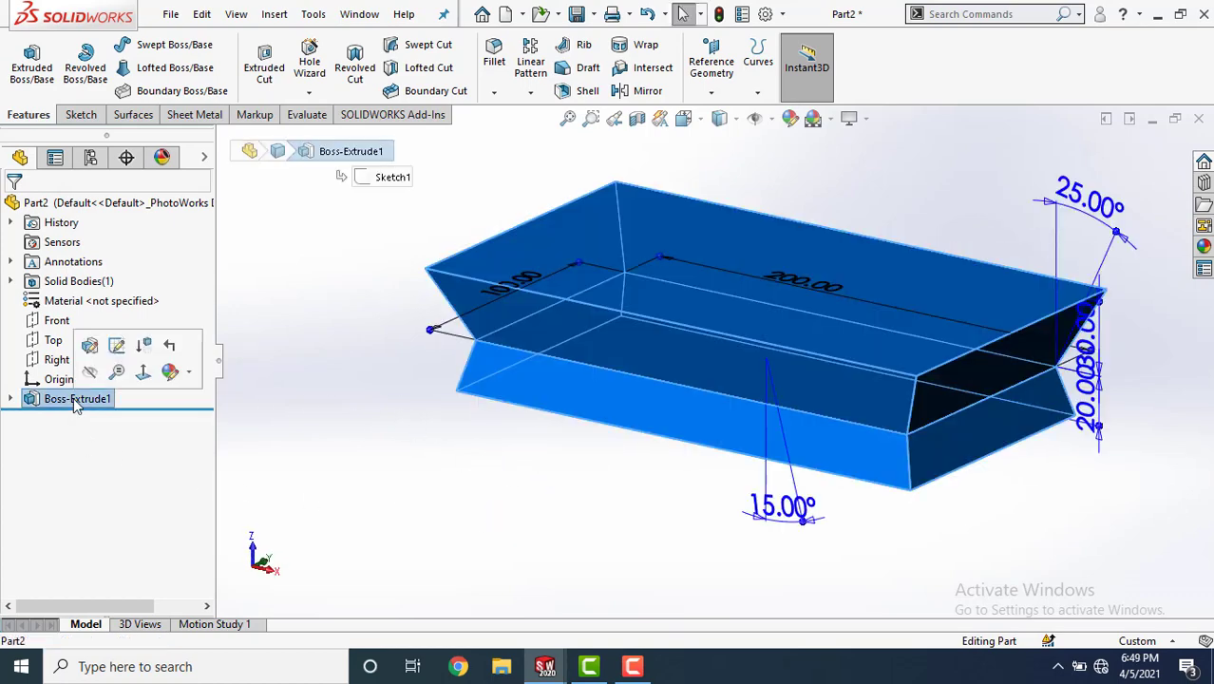
right_click(64, 402)
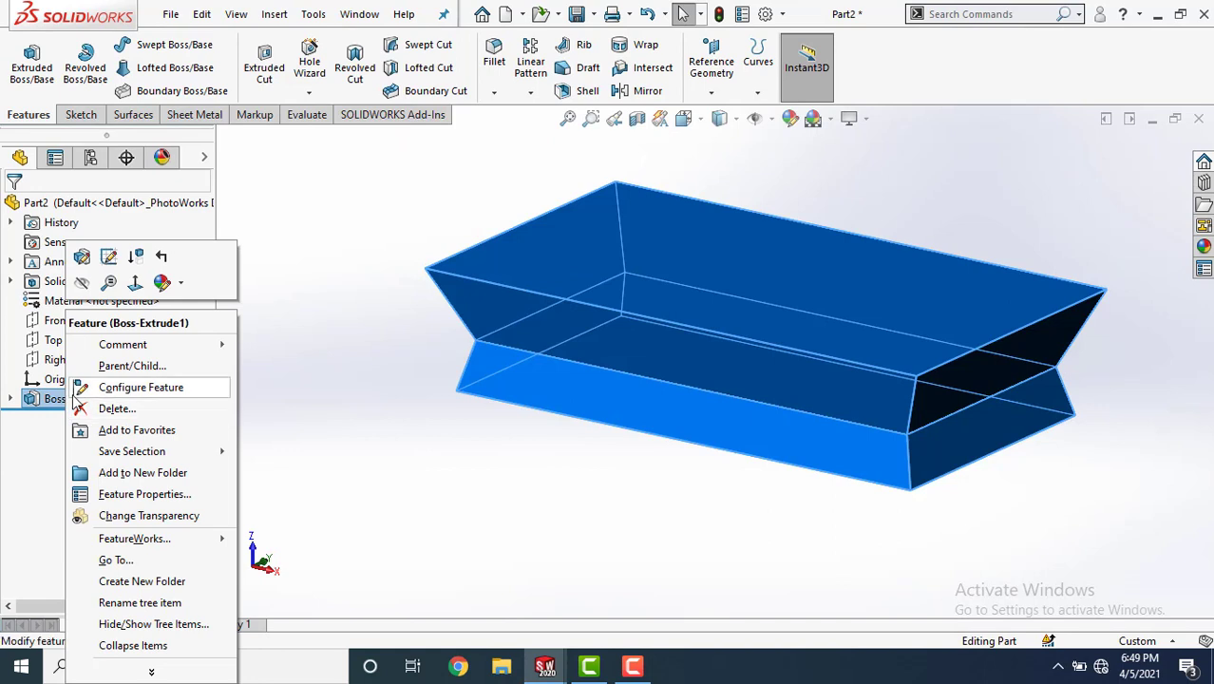
left_click(134, 415)
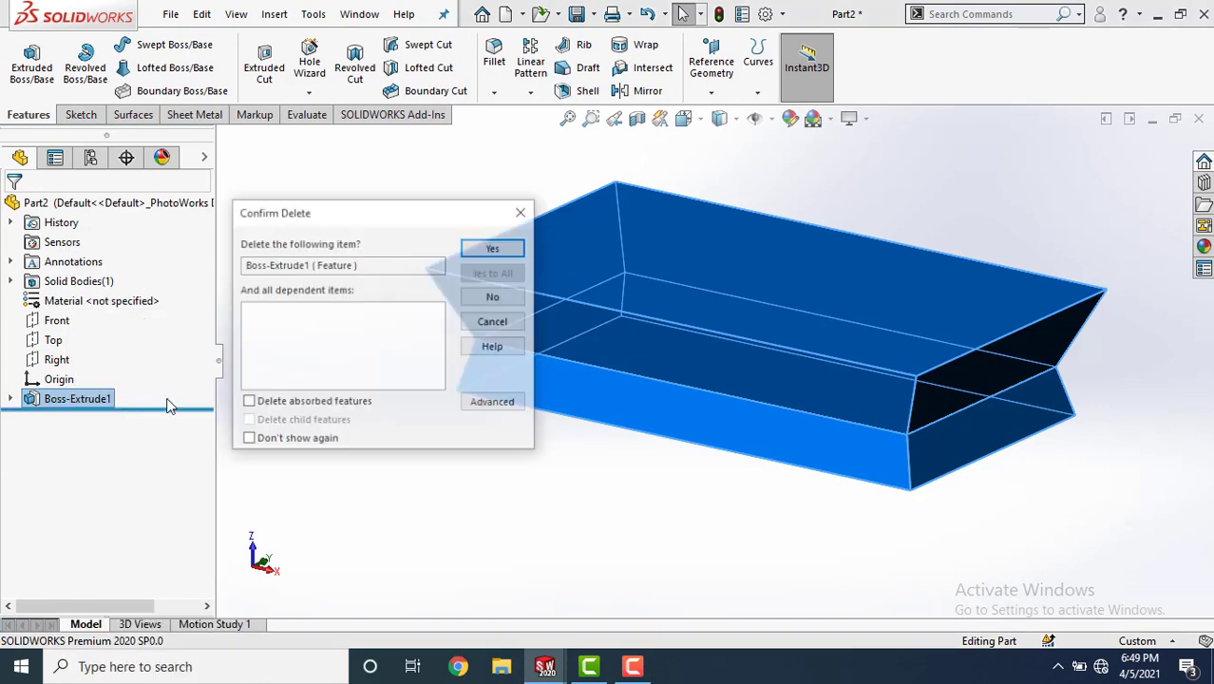
left_click(513, 249)
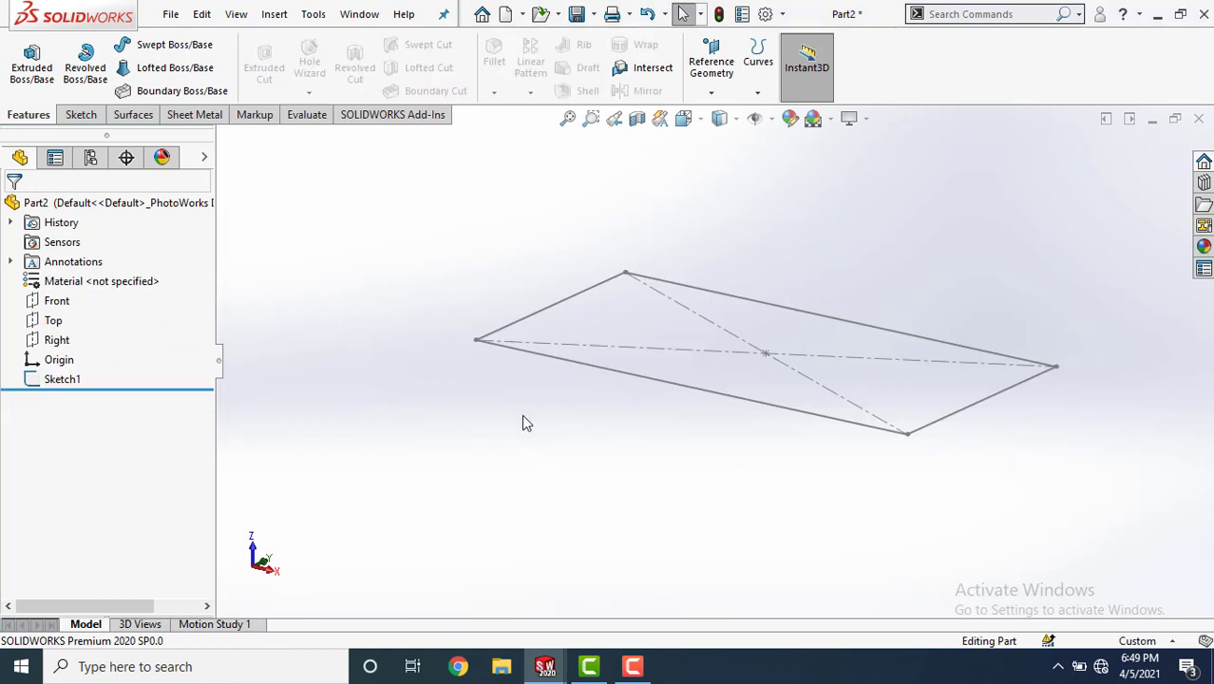
Reopen the rectangle sketch for editing and start a new Boss-Extrude from it, Blind 30 mm from the sketch plane
mouse_move(553, 428)
middle_mouse_down()
mouse_move(594, 477)
mouse_move(532, 456)
middle_mouse_up()
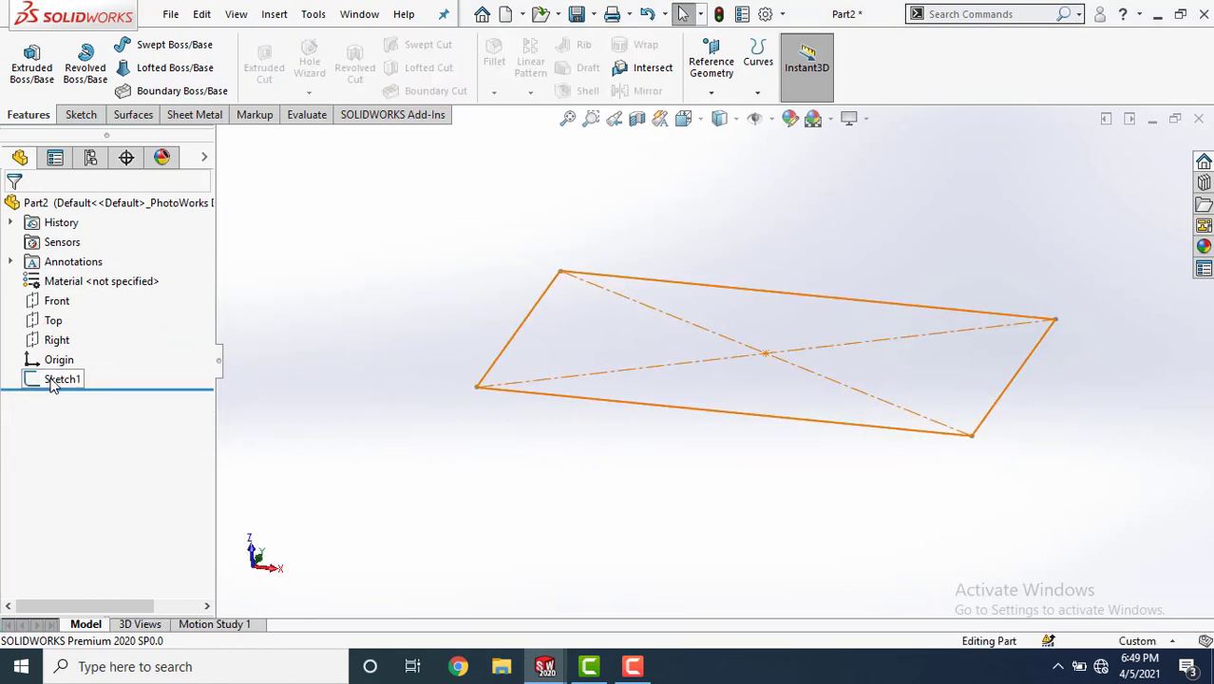
right_click(53, 381)
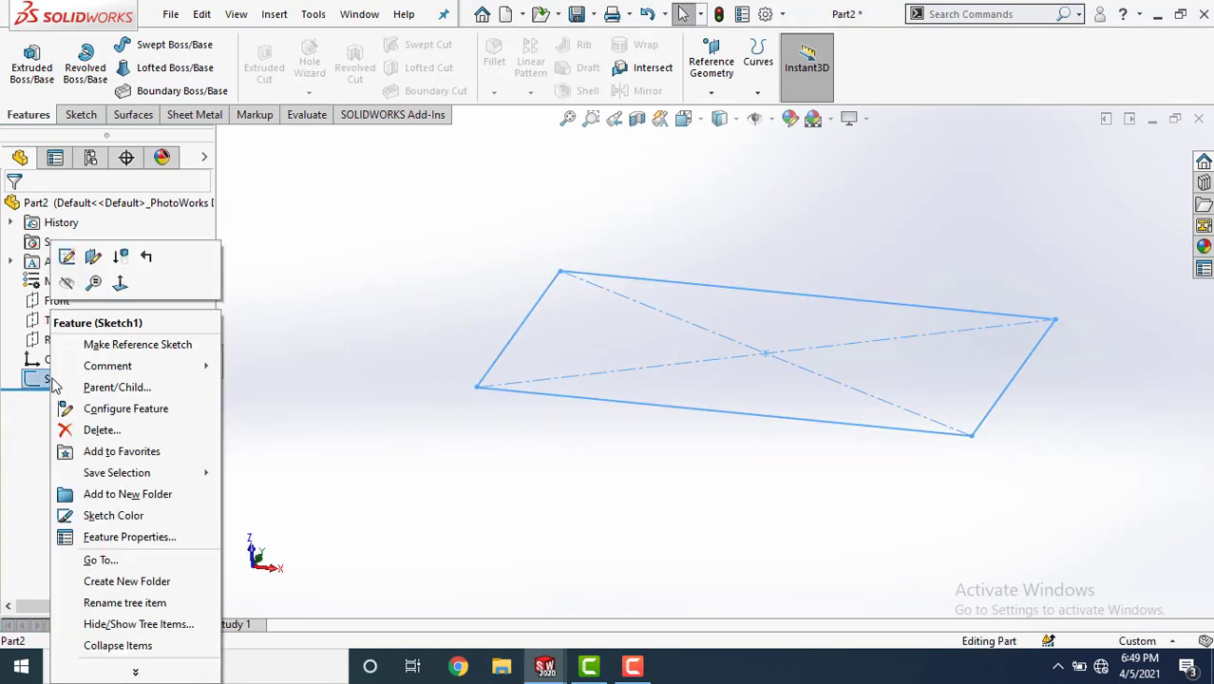
left_click(68, 262)
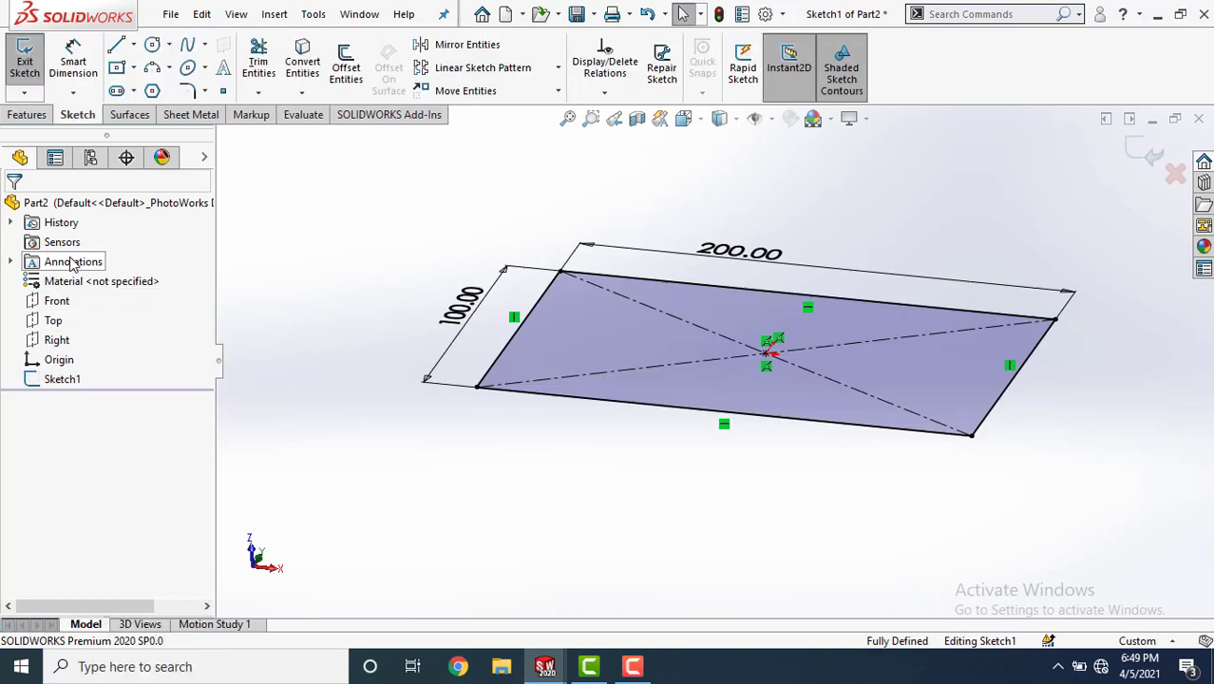
left_click(31, 117)
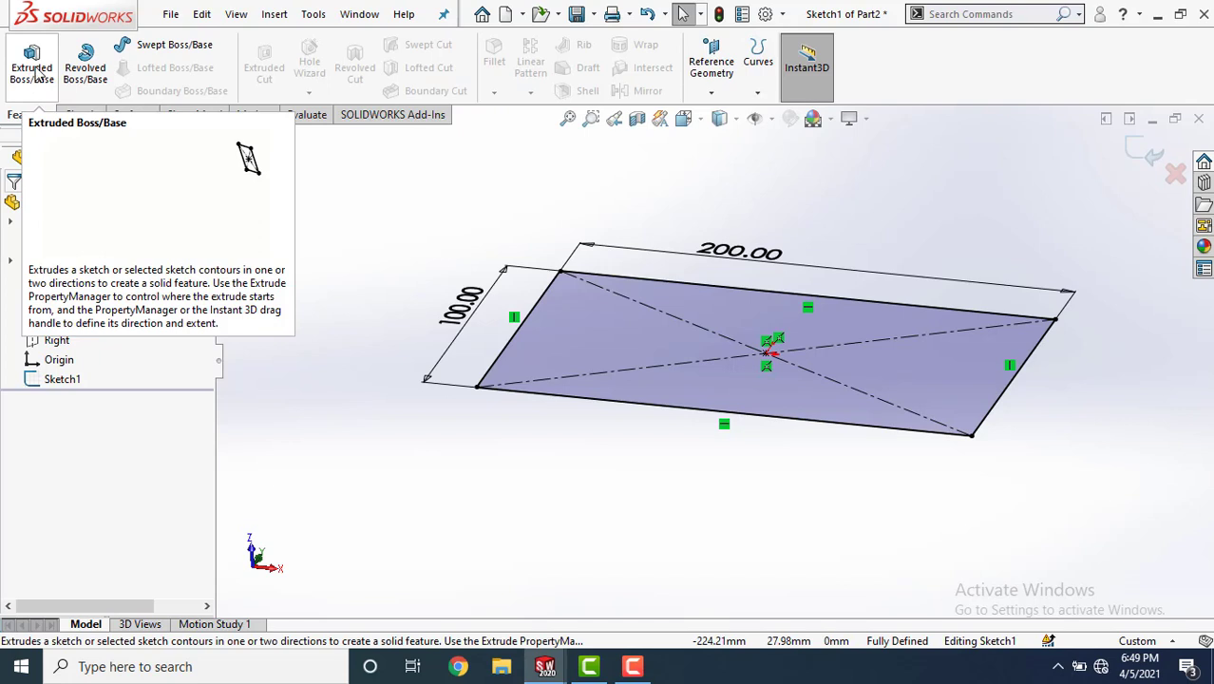
left_click(33, 68)
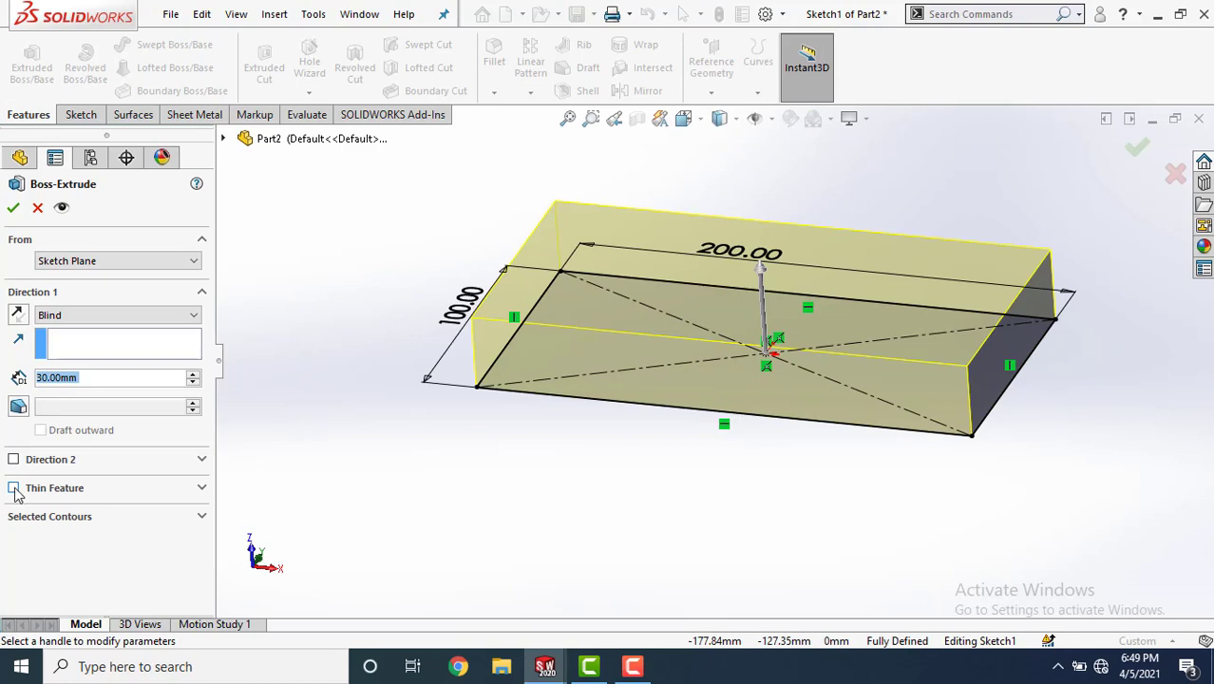
Turn the extrusion into a Thin Feature with a One-Direction wall thickness of 10 mm
left_click(14, 488)
mouse_move(487, 468)
middle_mouse_down()
mouse_move(506, 373)
mouse_move(479, 477)
mouse_move(455, 447)
mouse_move(496, 466)
mouse_move(484, 475)
middle_mouse_up()
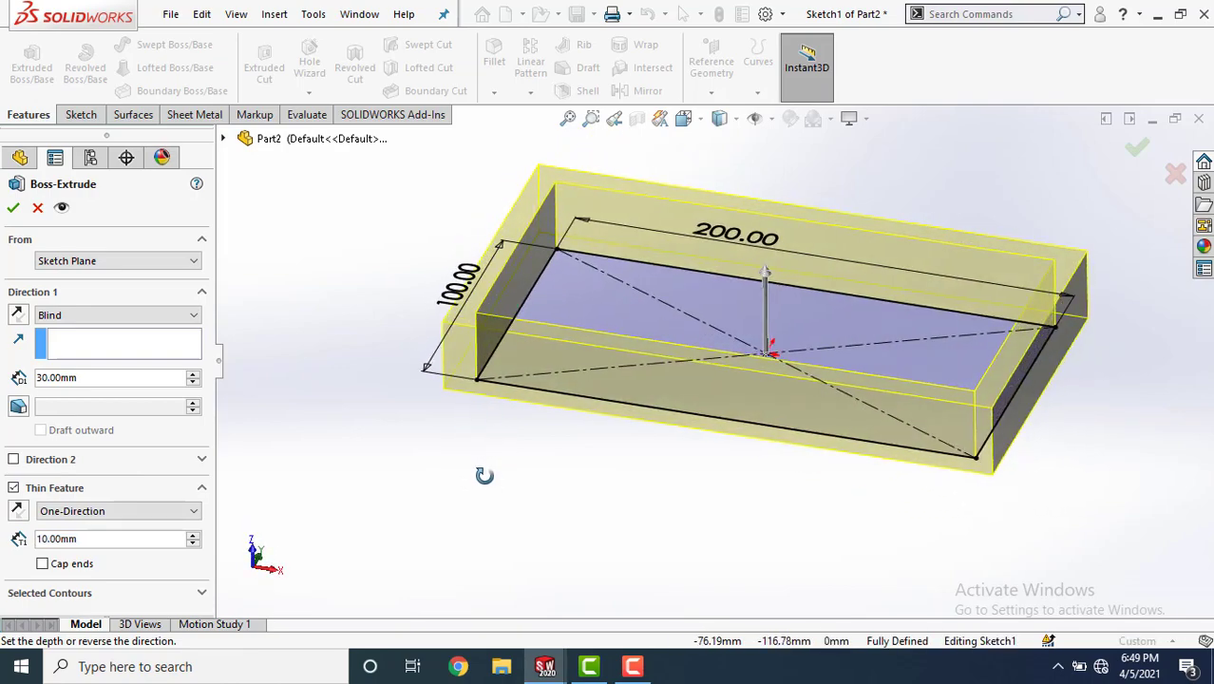
mouse_move(653, 504)
middle_mouse_down()
mouse_move(650, 459)
mouse_move(654, 500)
mouse_move(639, 472)
mouse_move(655, 452)
middle_mouse_up()
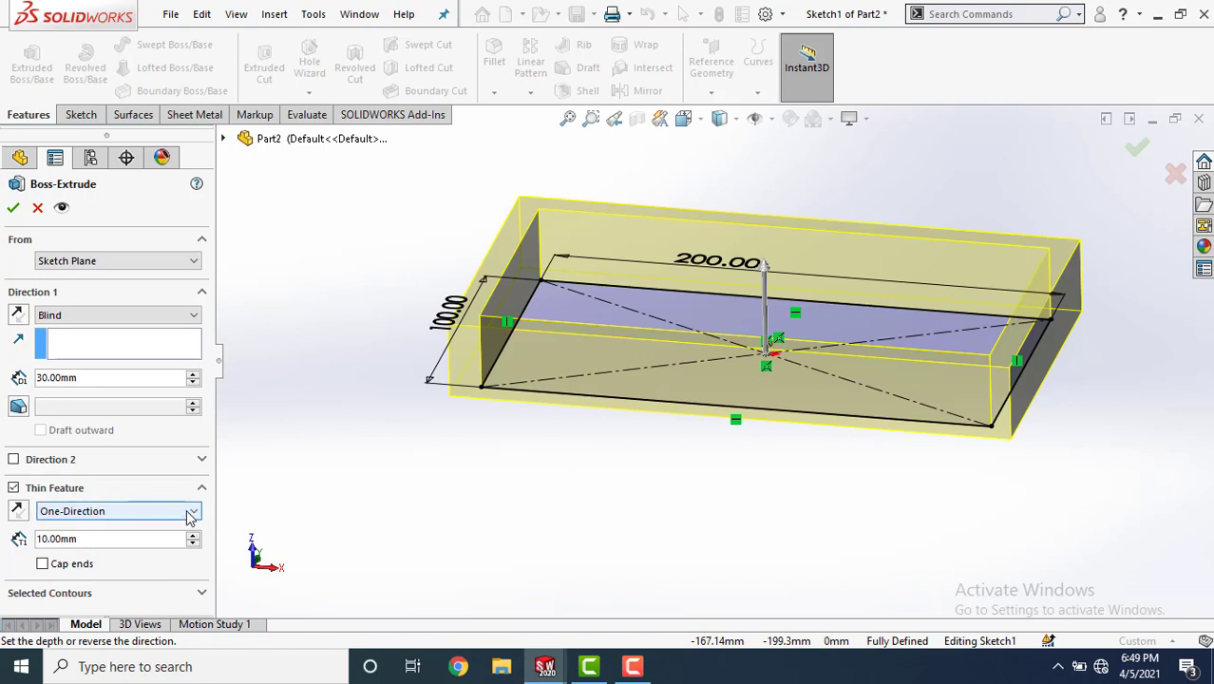
left_click(190, 512)
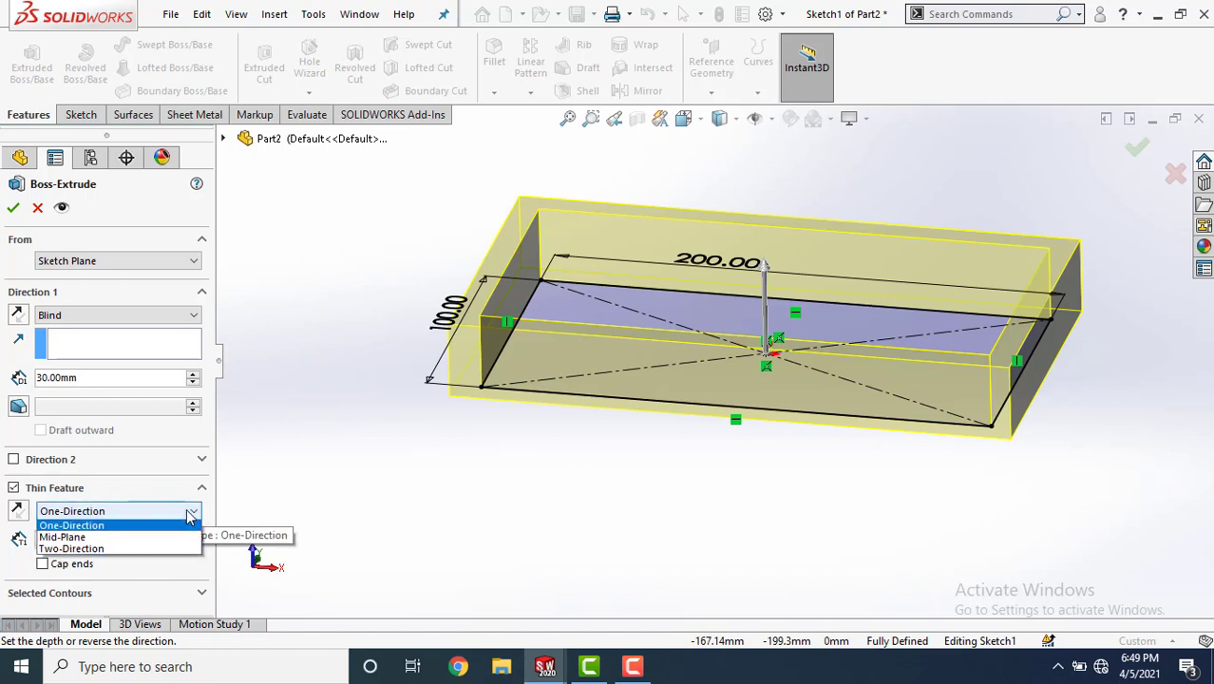
left_click(88, 528)
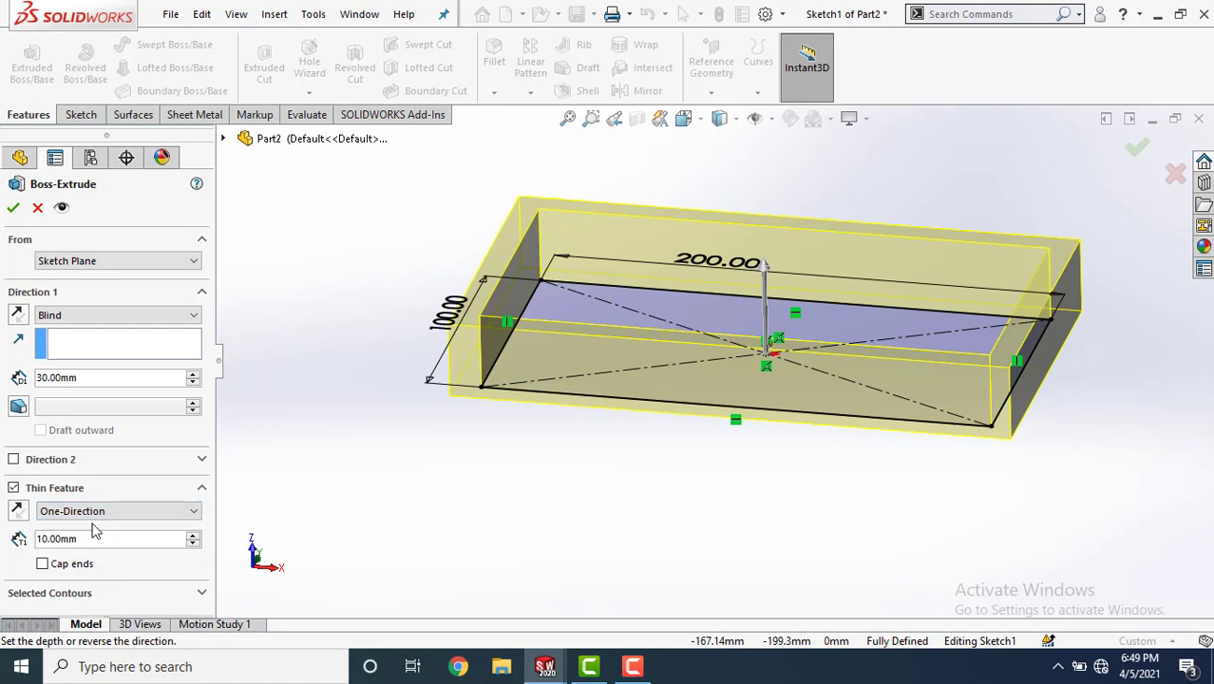
mouse_move(531, 453)
middle_mouse_down()
mouse_move(573, 545)
mouse_move(550, 571)
middle_mouse_up()
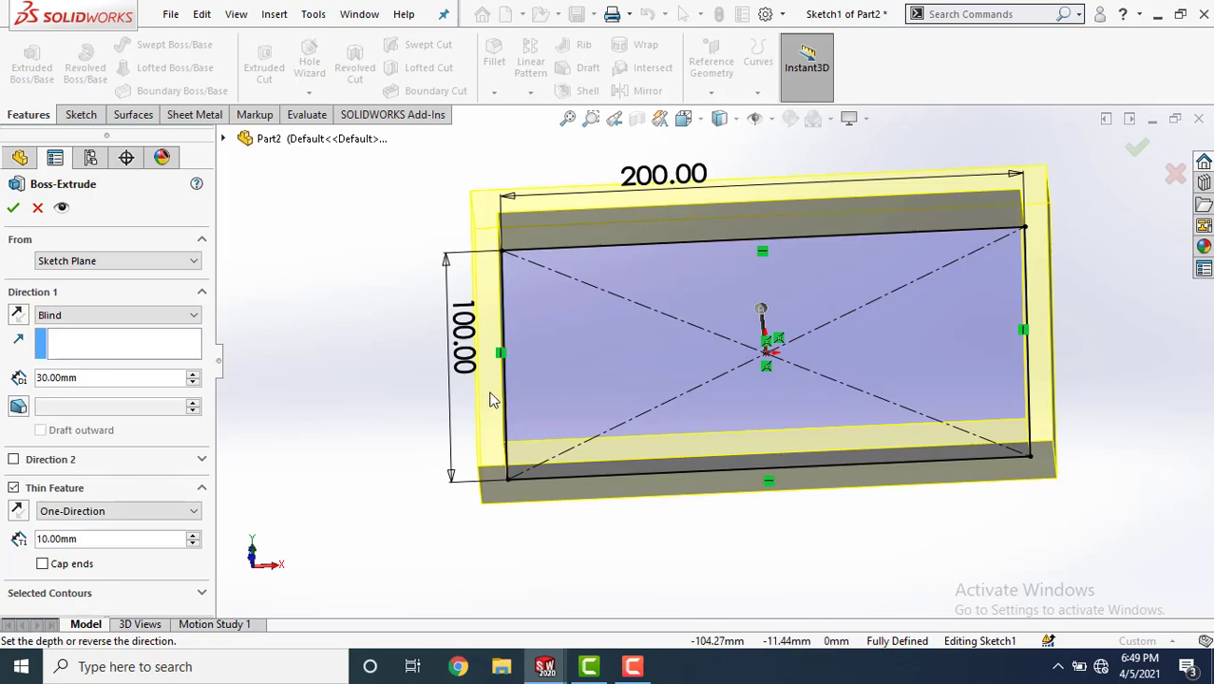
middle_click_drag(593, 554, 577, 515)
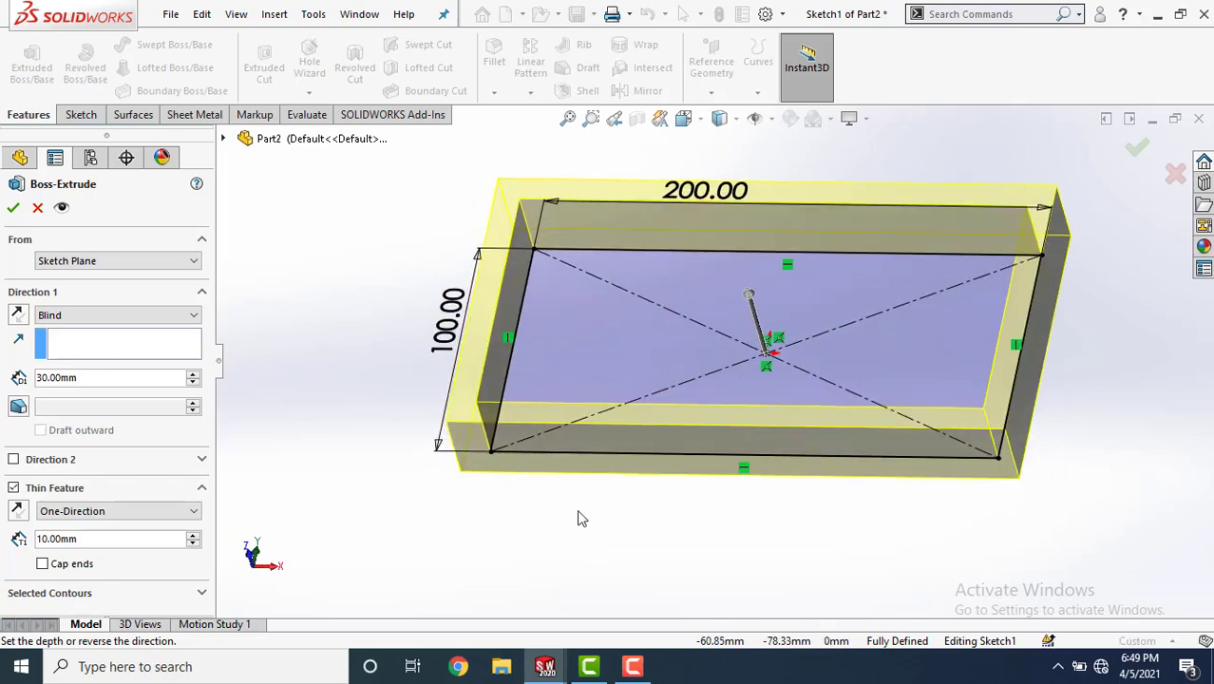
Change the thin wall type to Mid-Plane and inspect how the wall sits around the sketch lines
left_click(192, 511)
left_click(112, 539)
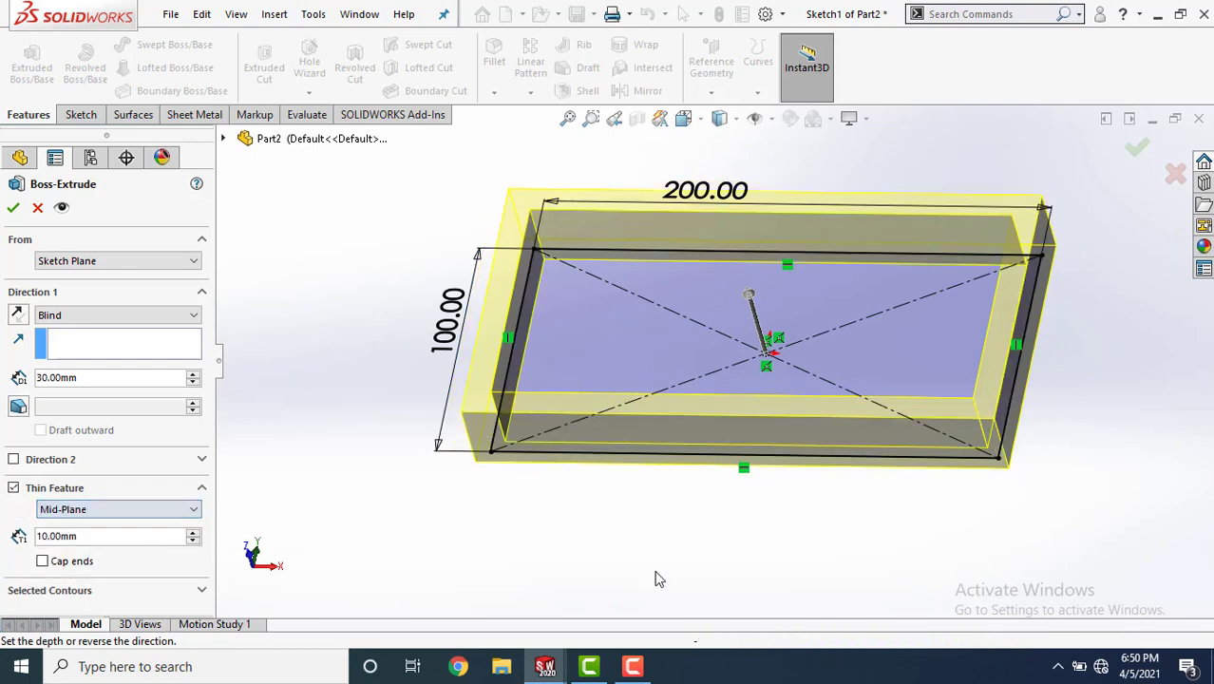
middle_click_drag(654, 574, 677, 602)
scroll(548, 398, "down", 1)
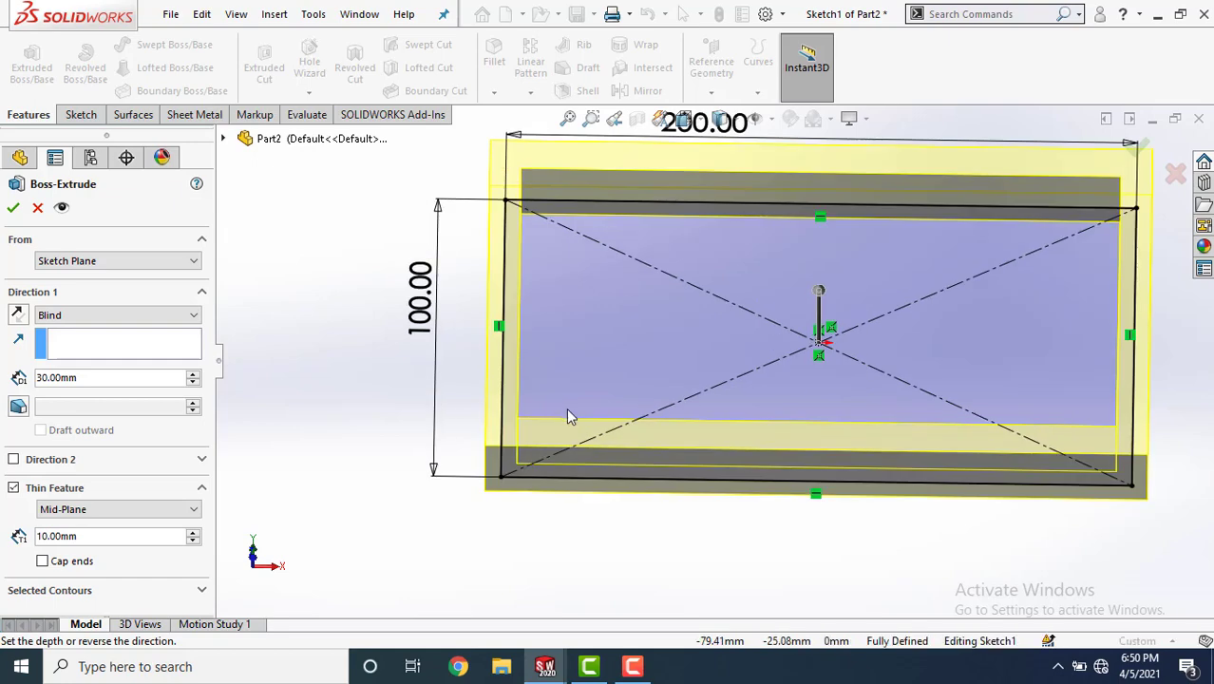
scroll(567, 409, "up", 1)
middle_click_drag(643, 344, 640, 390)
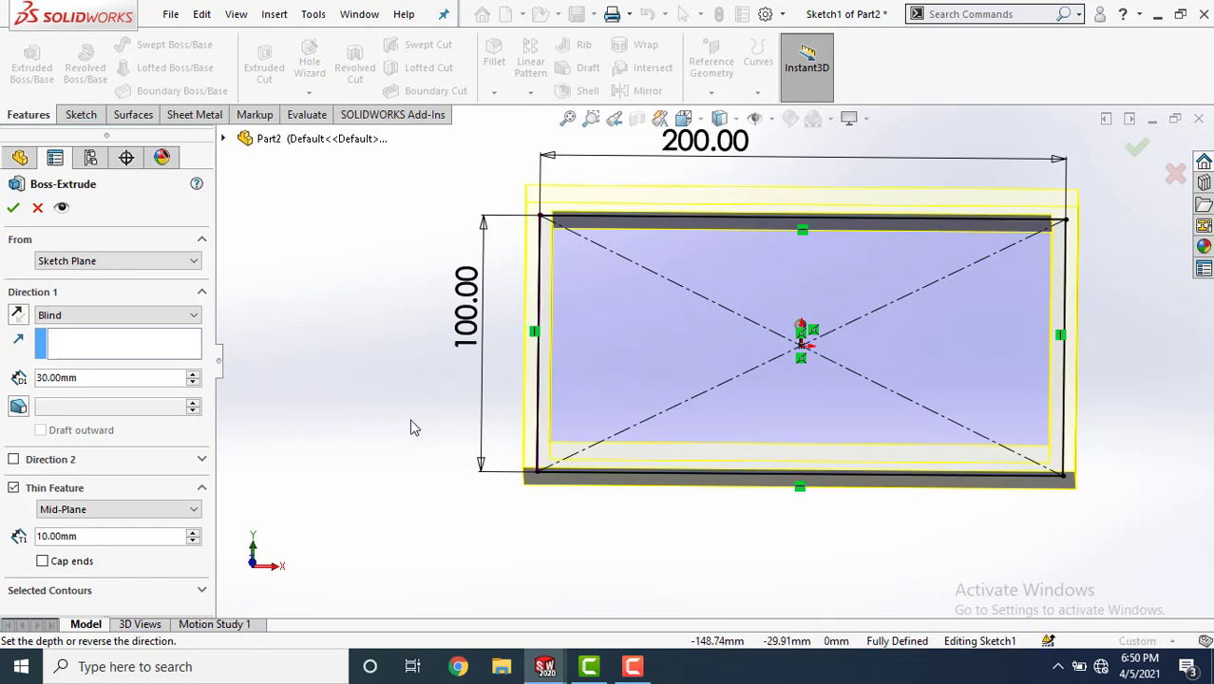
Change the thin wall type to Two-Direction and set the Direction 2 thickness to 5 mm
left_click(190, 511)
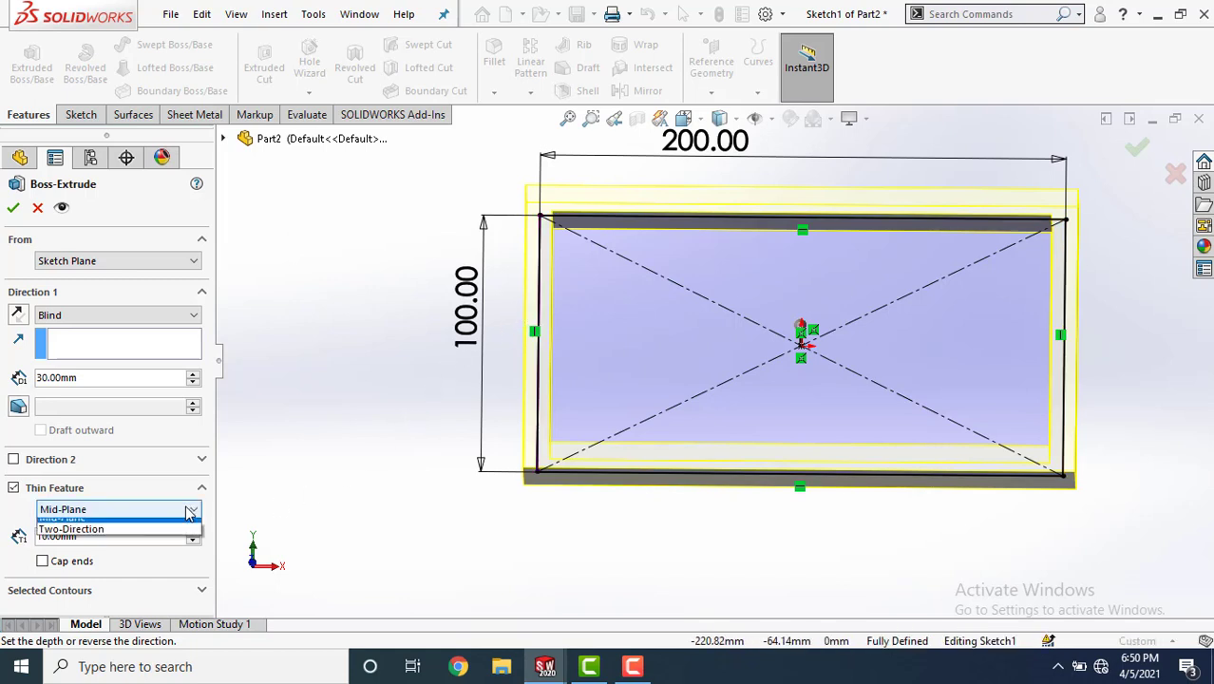
left_click(71, 549)
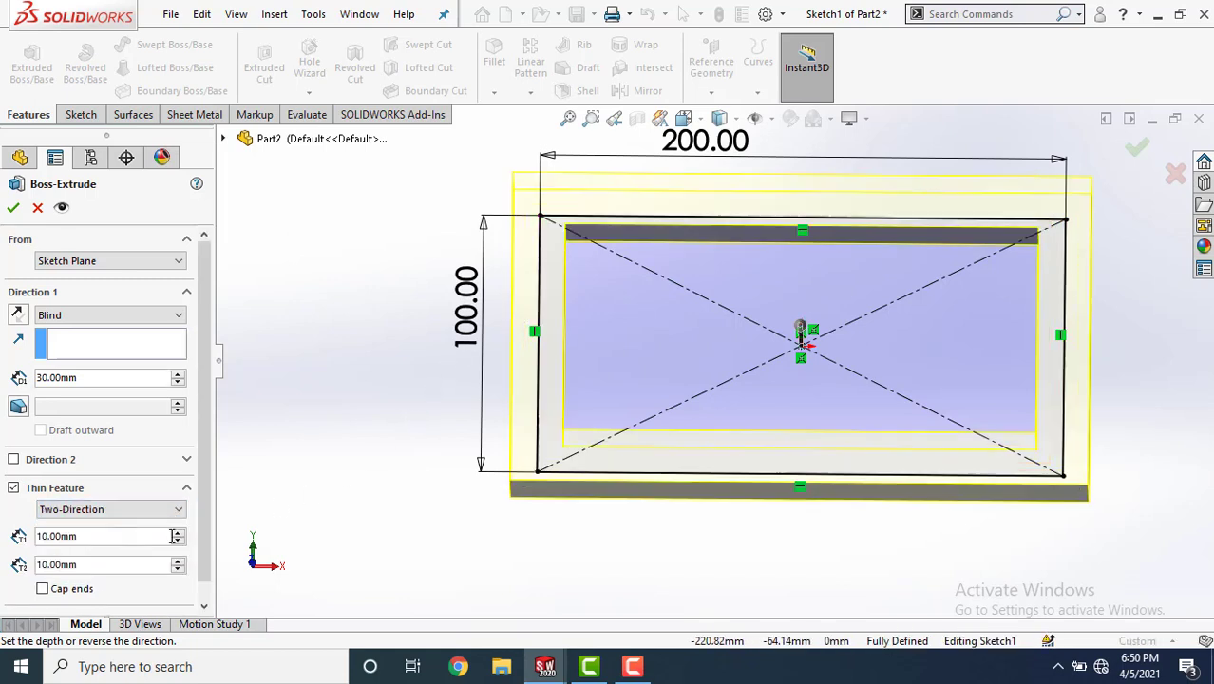
mouse_move(531, 594)
middle_mouse_down()
mouse_move(535, 501)
mouse_move(517, 497)
mouse_move(531, 510)
mouse_move(521, 497)
mouse_move(538, 500)
middle_mouse_up()
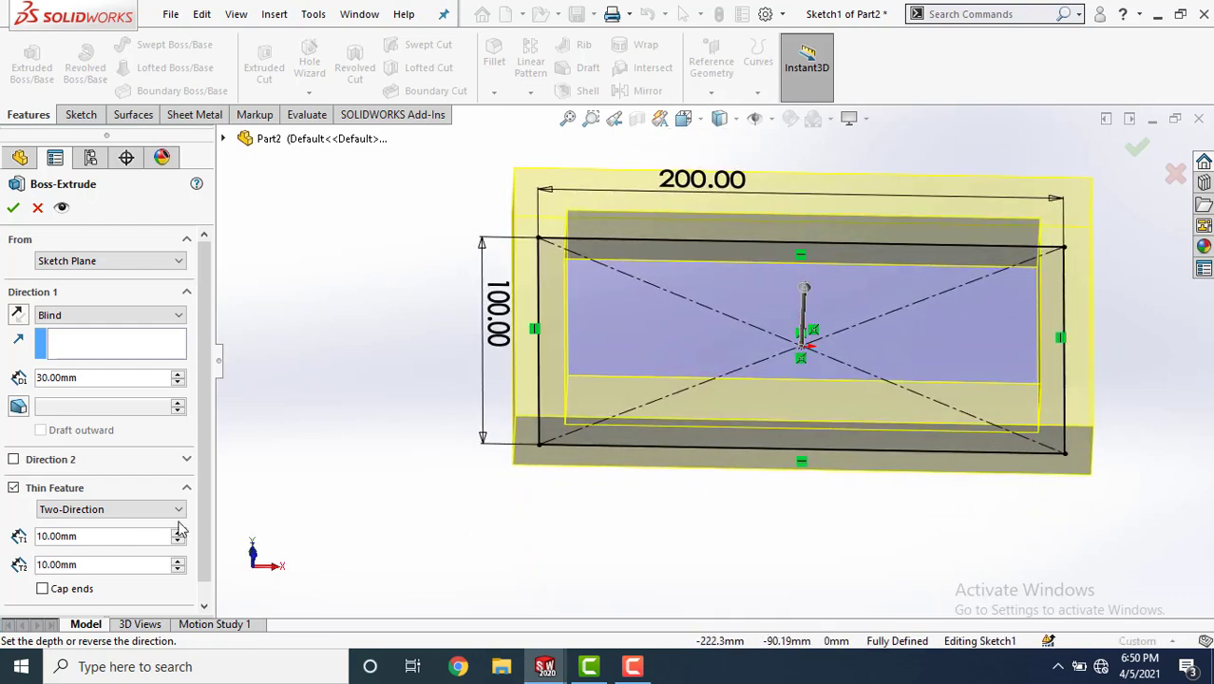
left_click(80, 565)
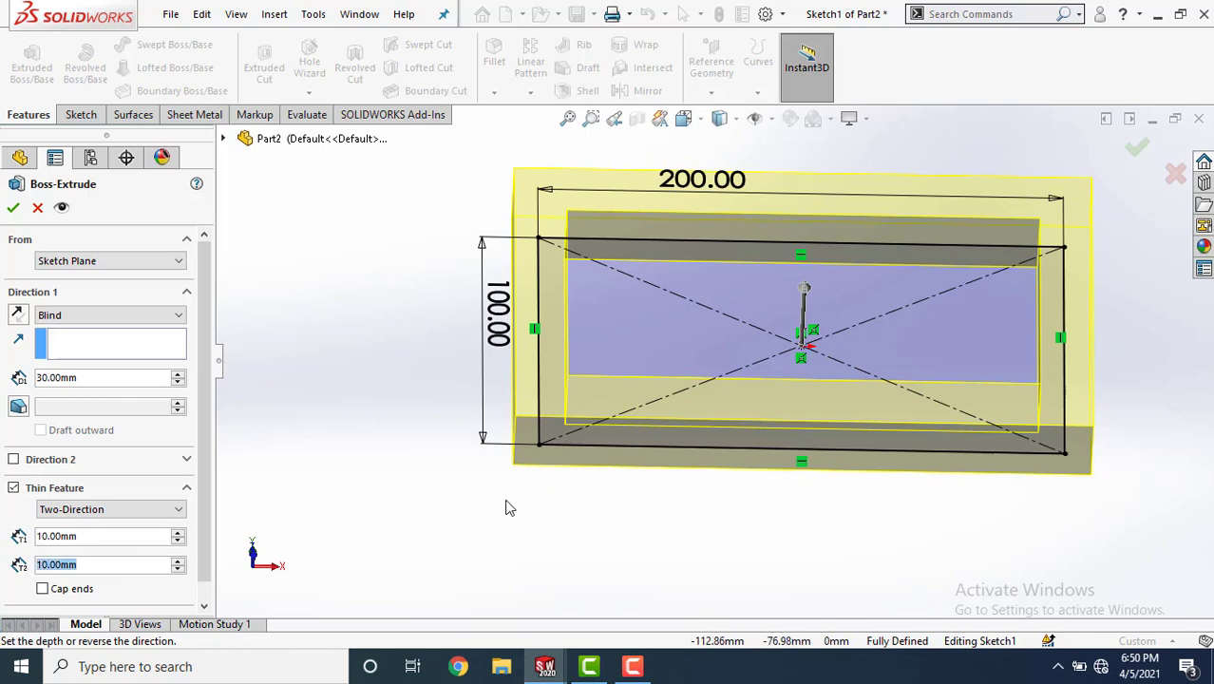
type("5")
key("Return")
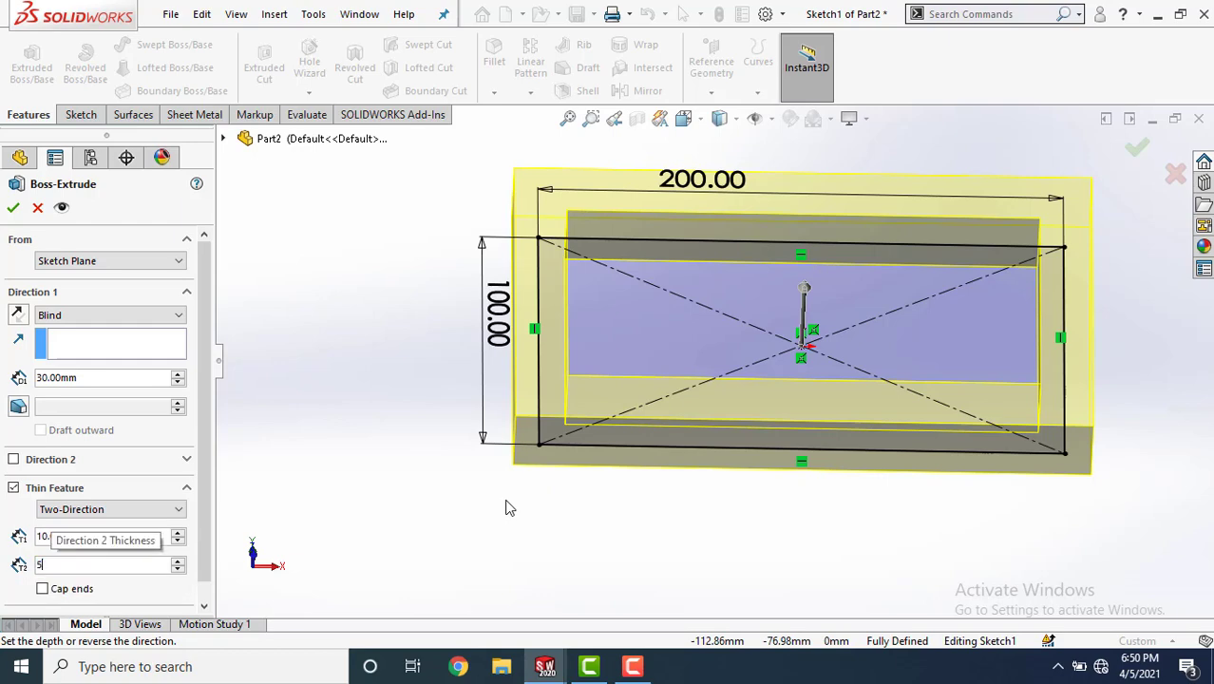
middle_click_drag(555, 529, 550, 573)
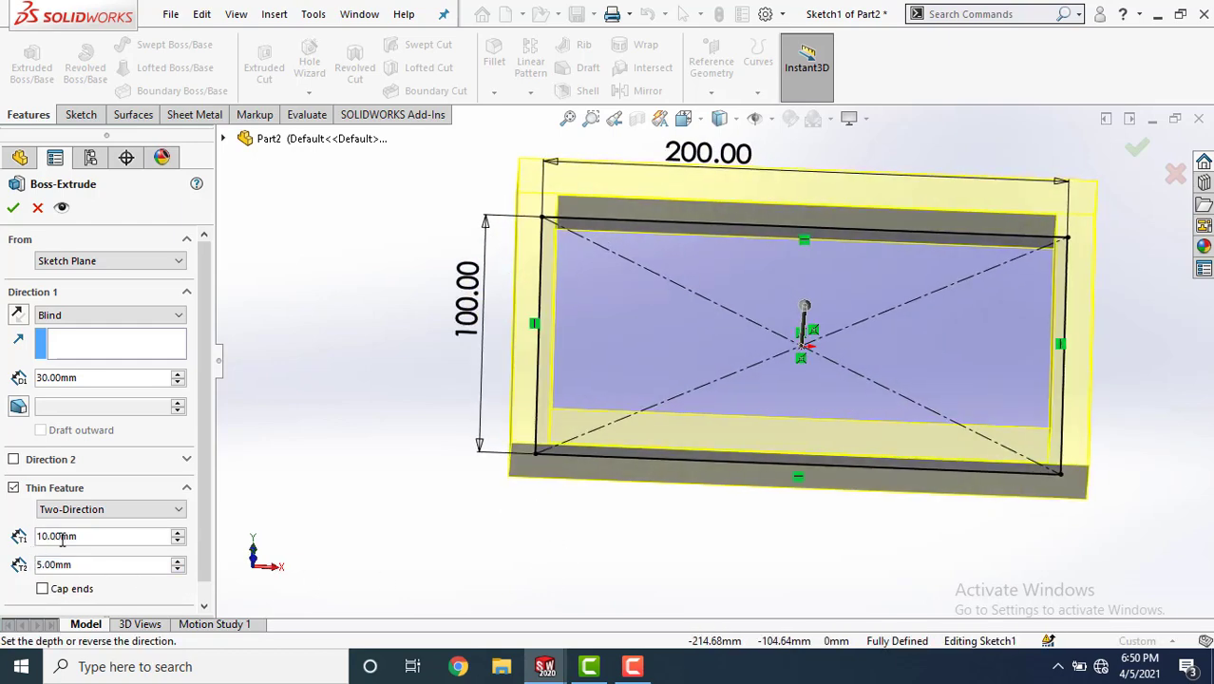
middle_click_drag(469, 437, 442, 411)
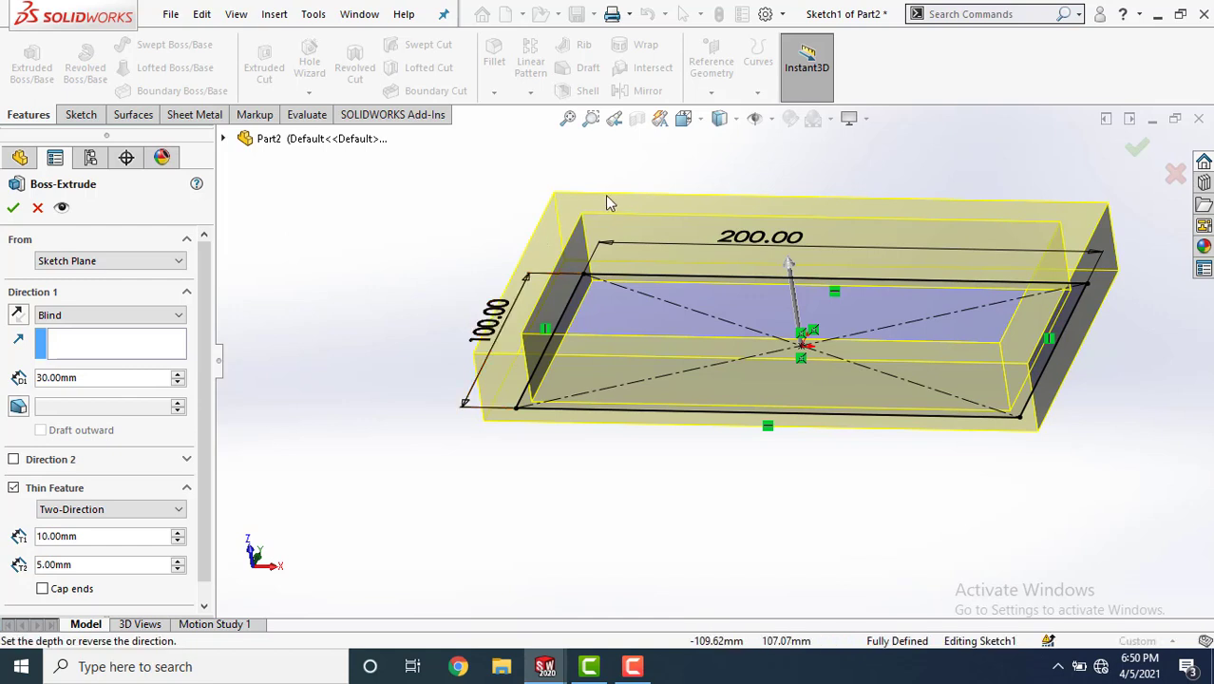
Cap the ends of the thin feature with a 5 mm cap thickness and complete the extrusion
left_click(42, 589)
scroll(199, 560, "down", 2)
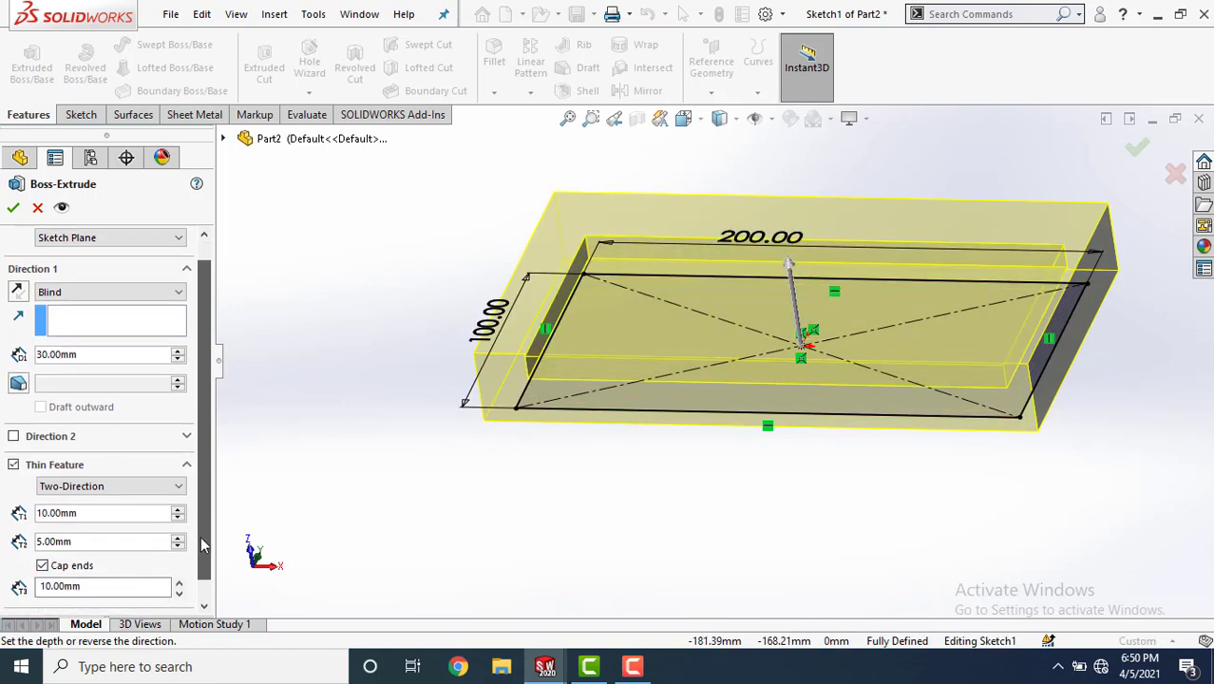
middle_click_drag(577, 560, 575, 467)
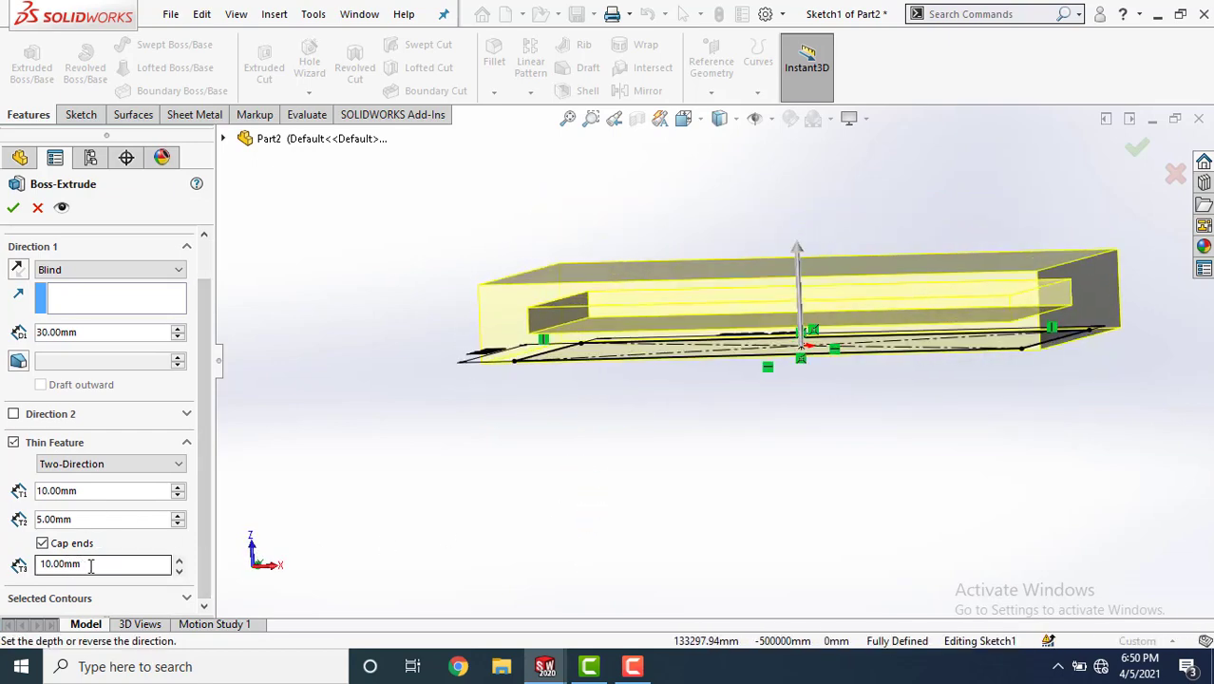
left_click_drag(90, 564, 34, 564)
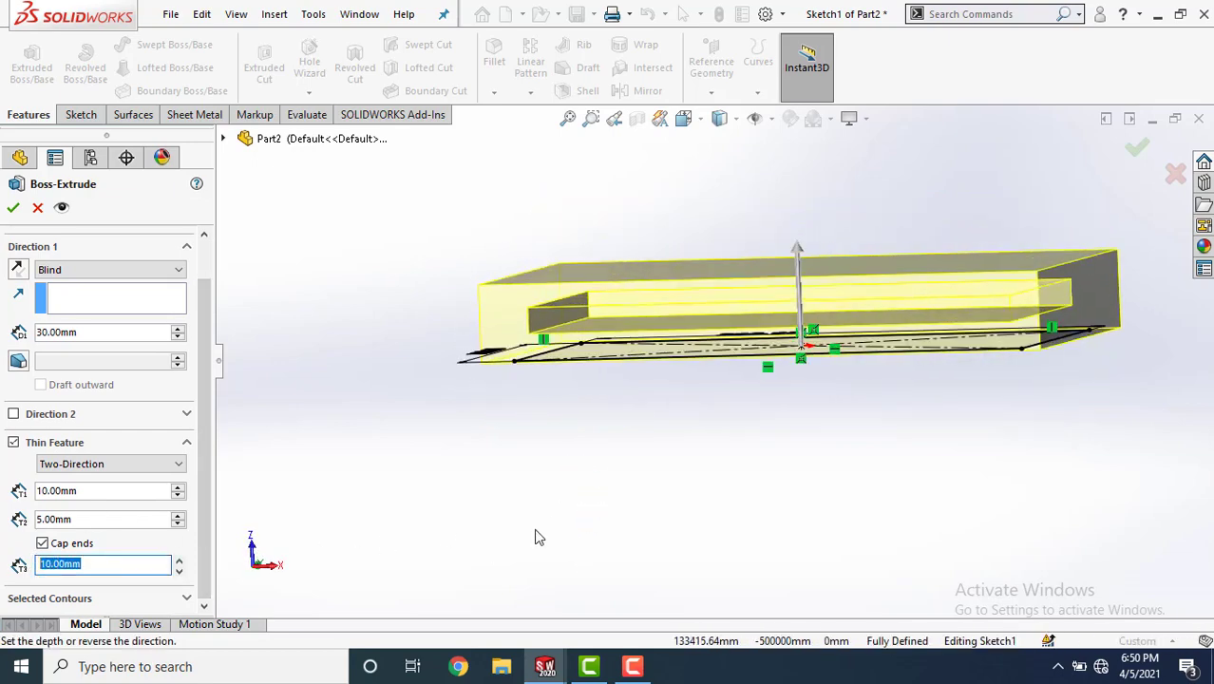
type("5")
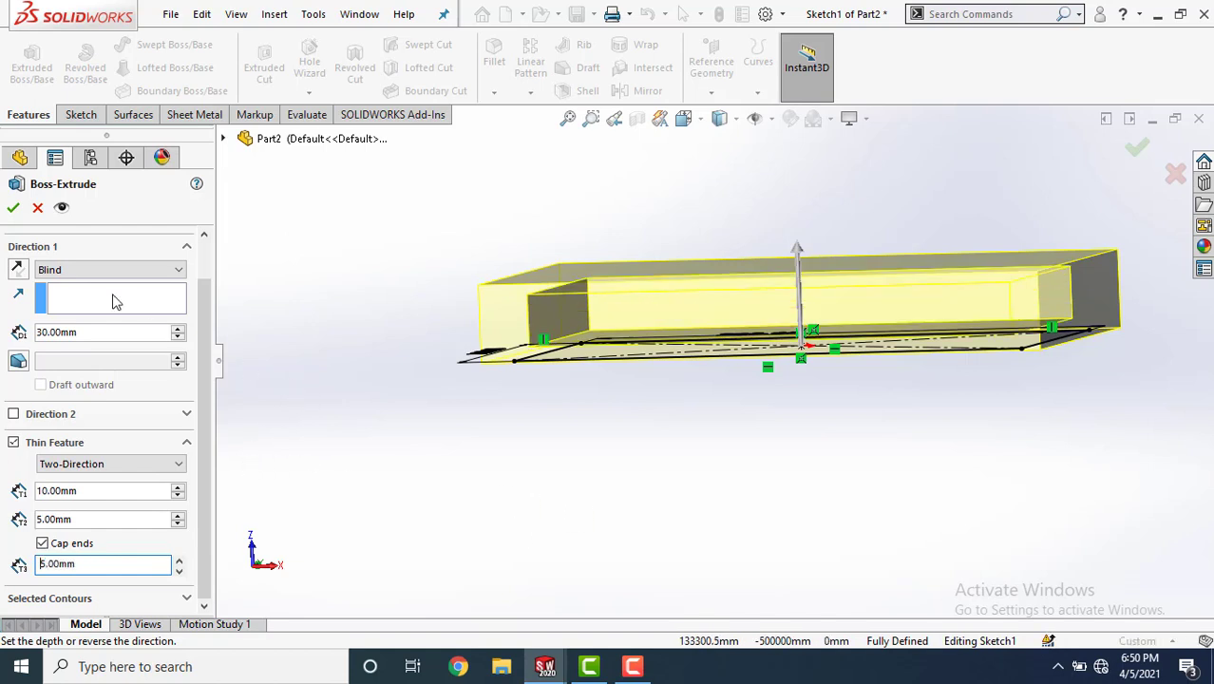
left_click(13, 208)
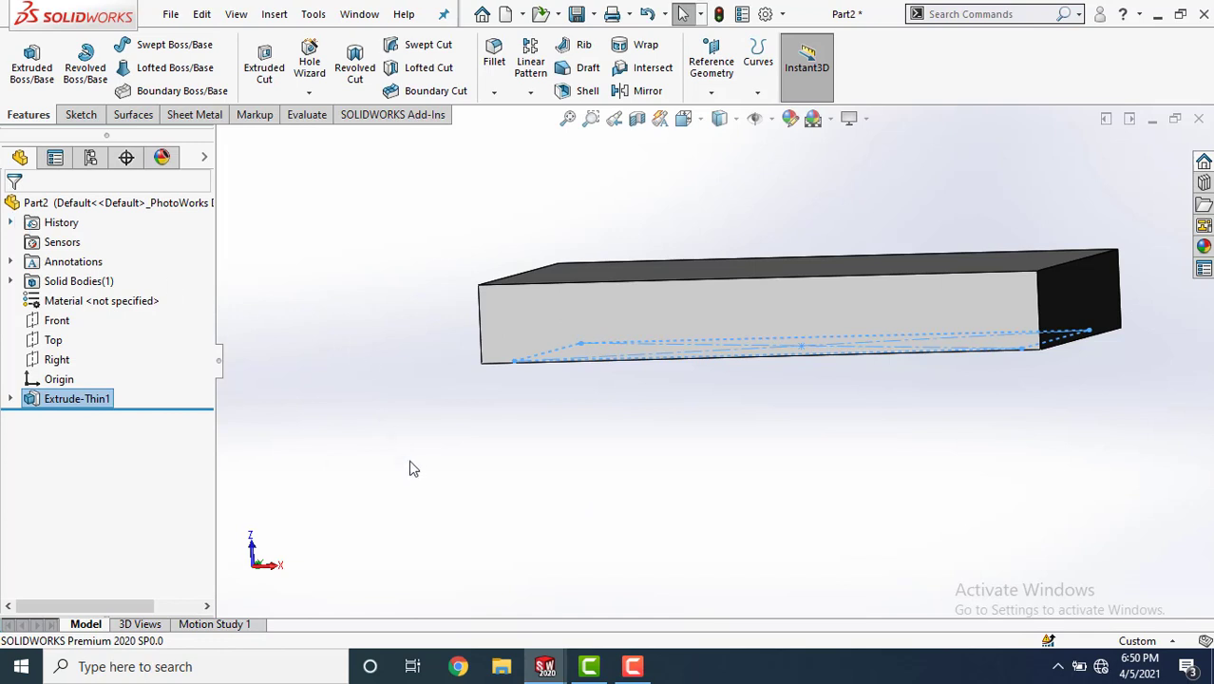
Section the capped solid along the Top plane, examine its hollow interior from several angles, and turn the section view off
left_click(651, 455)
middle_click_drag(651, 455, 794, 482)
scroll(931, 288, "down", 2)
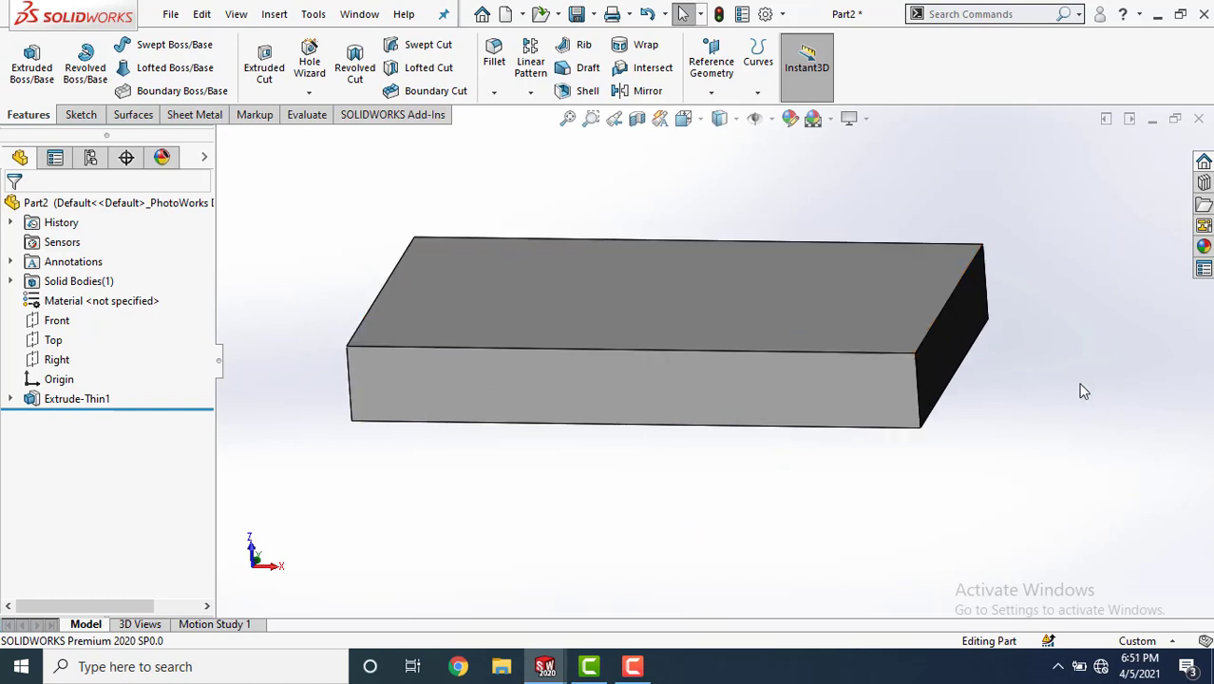
middle_click_drag(1079, 387, 1034, 369)
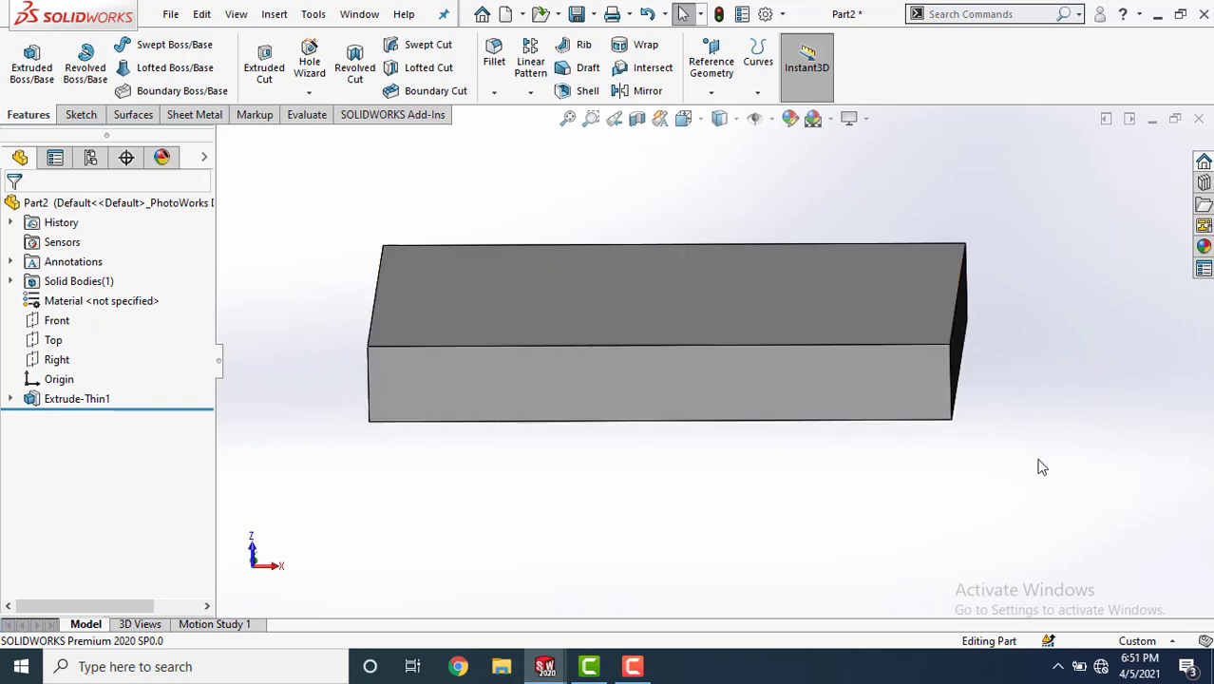
middle_click_drag(1038, 466, 1011, 466)
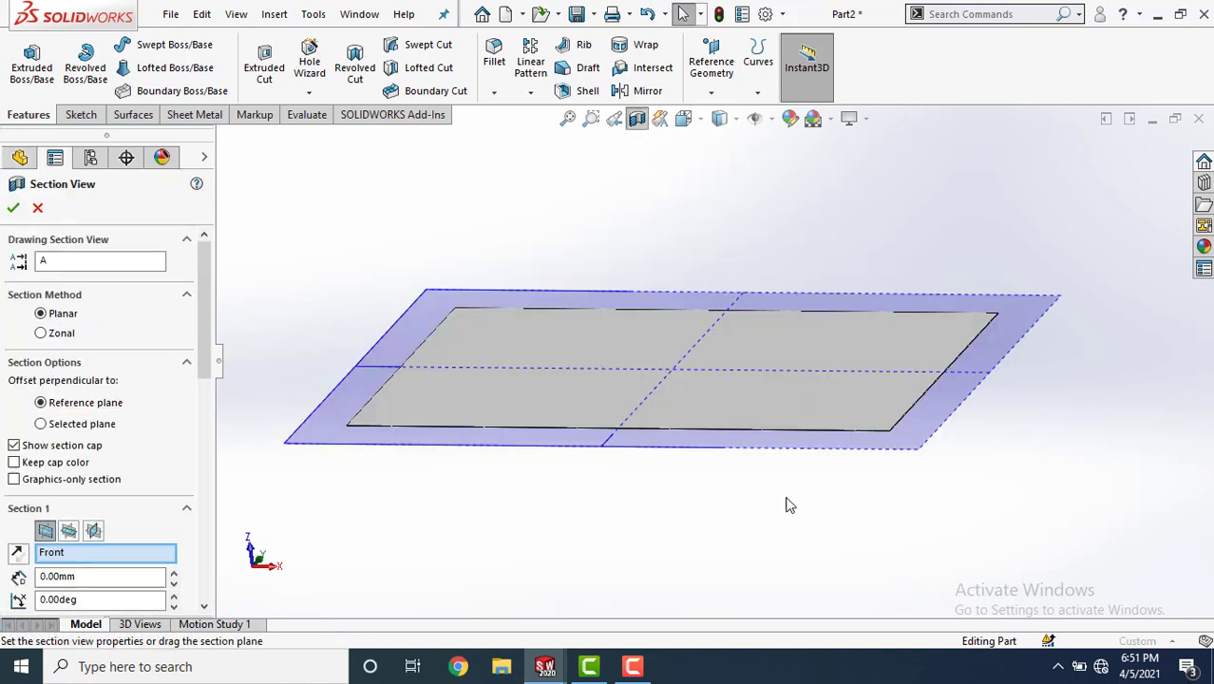
left_click(223, 139)
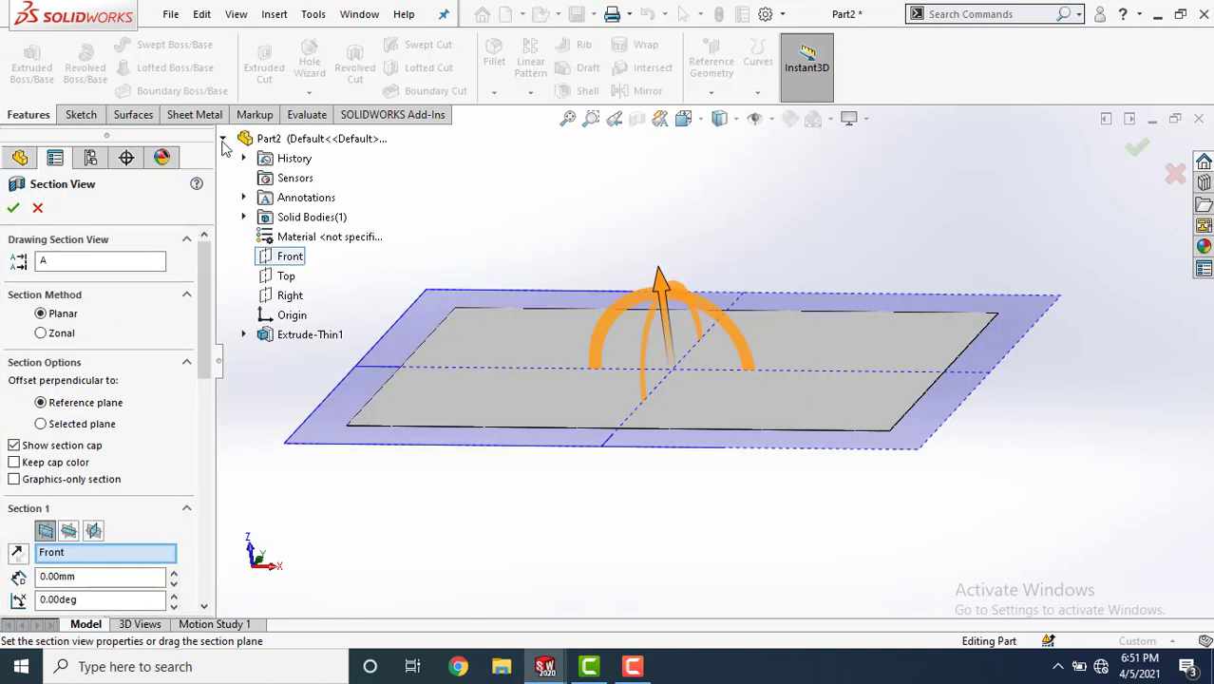
left_click(285, 276)
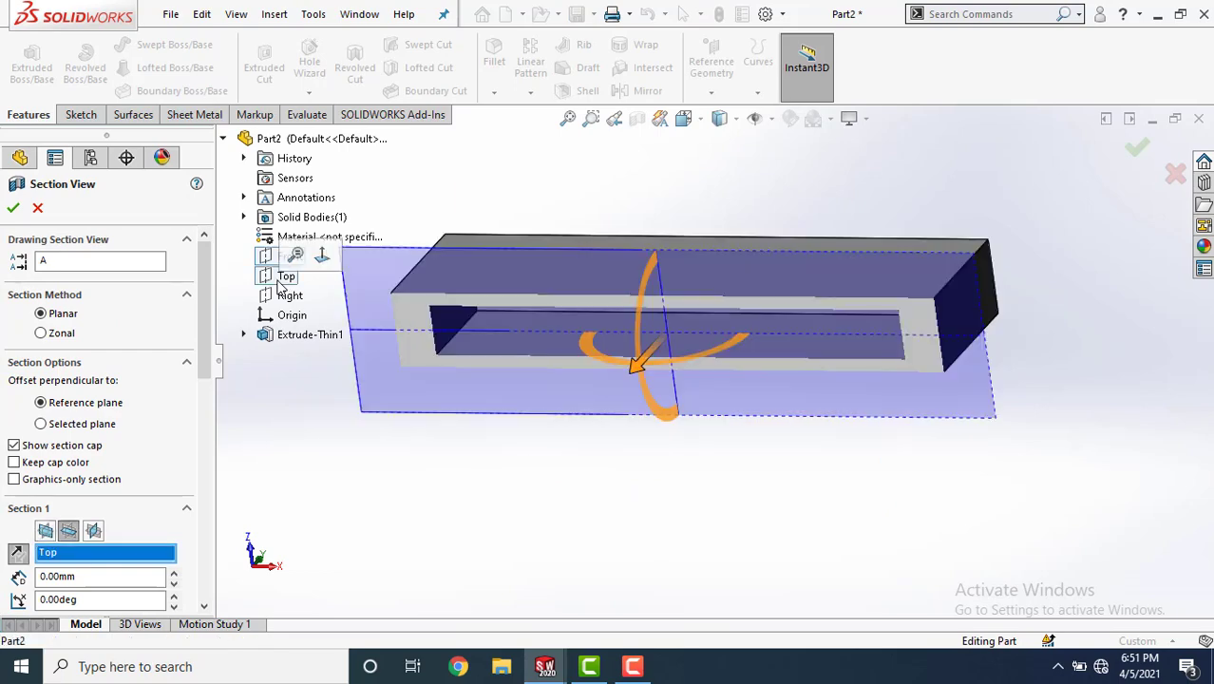
left_click(11, 209)
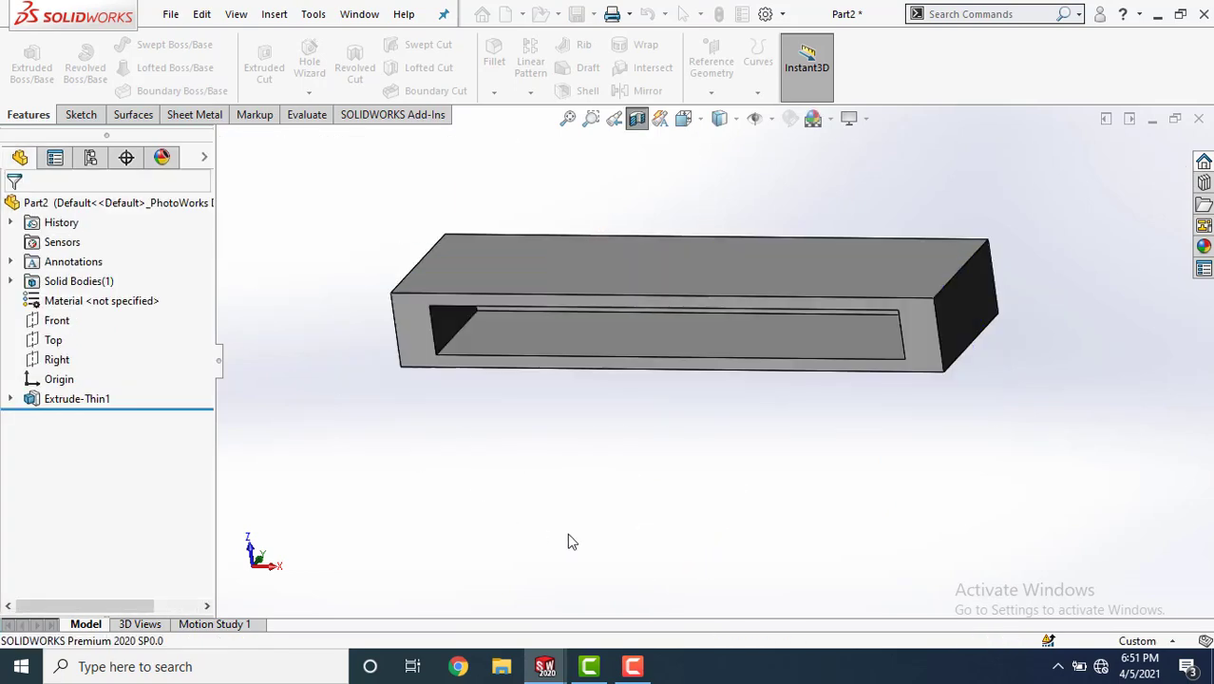
middle_click_drag(650, 499, 747, 483)
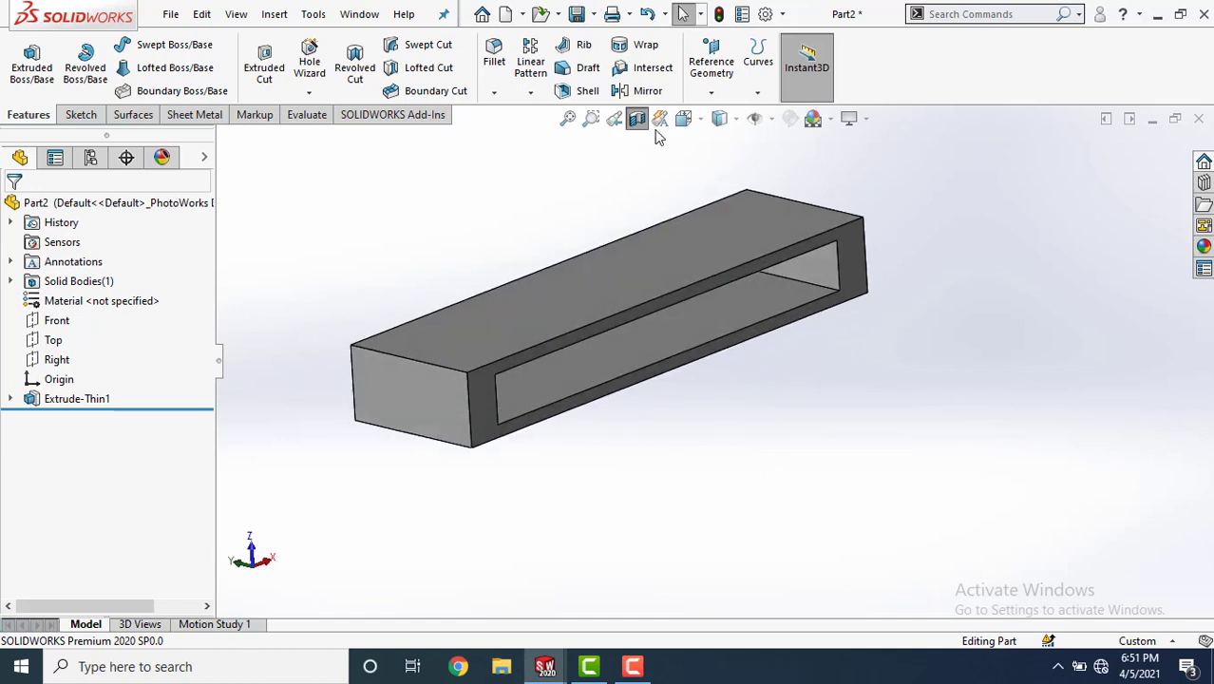
left_click(638, 119)
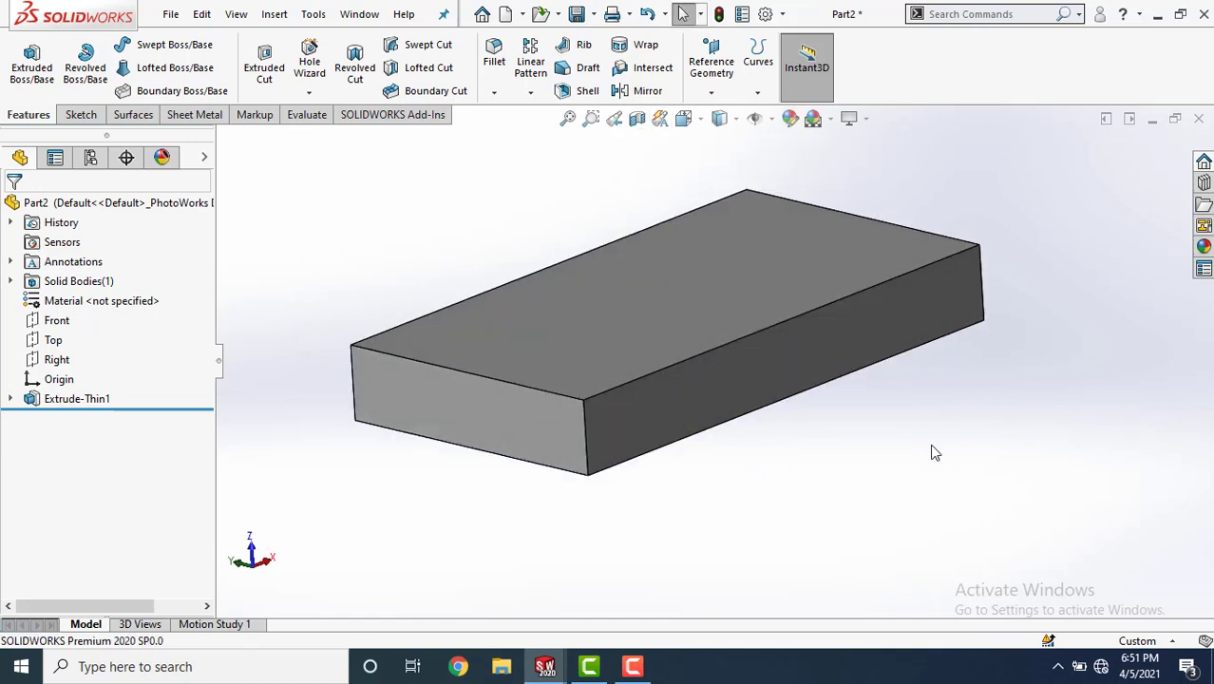